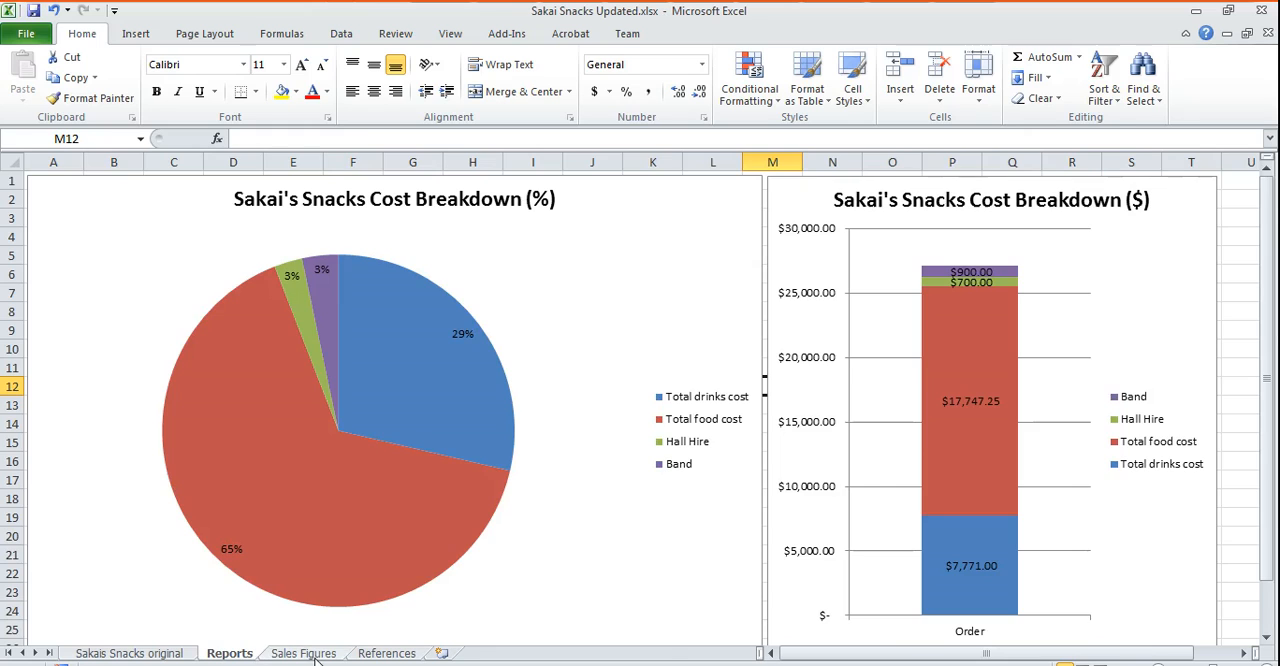
# - Examine the Sales Figures sheet and the wine bottle and adult food cost formulas on the References sheet
pyautogui.click(306, 655)
pyautogui.click(386, 655)
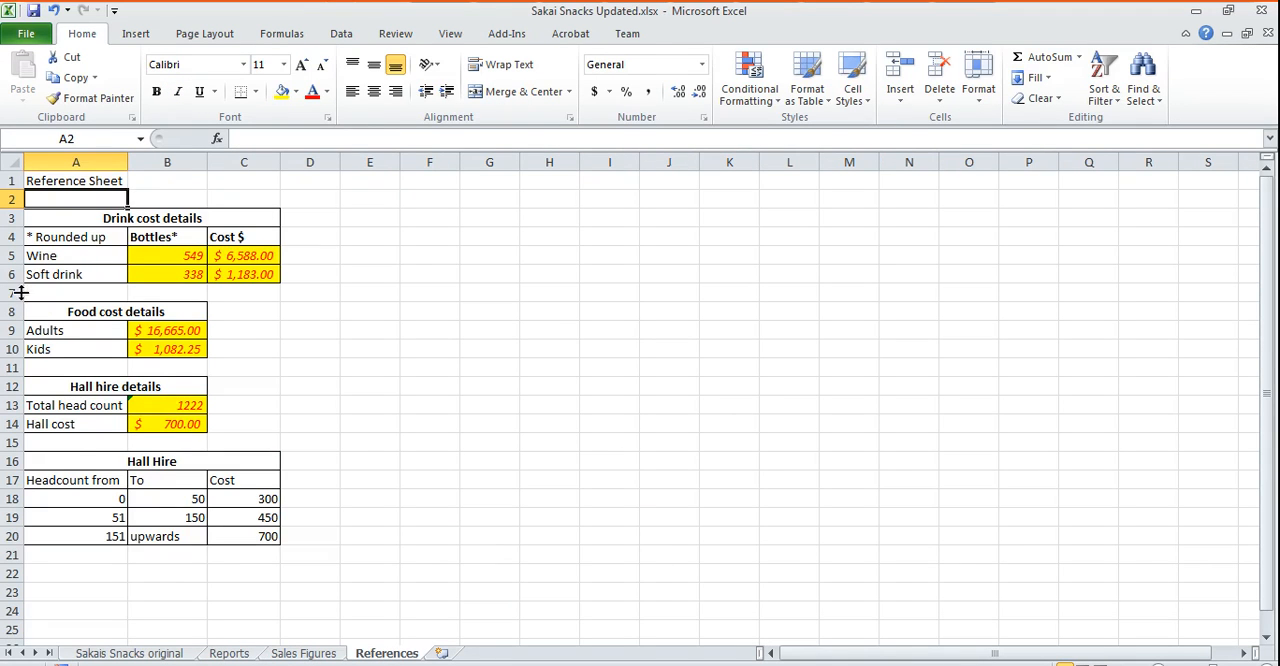
pyautogui.click(166, 255)
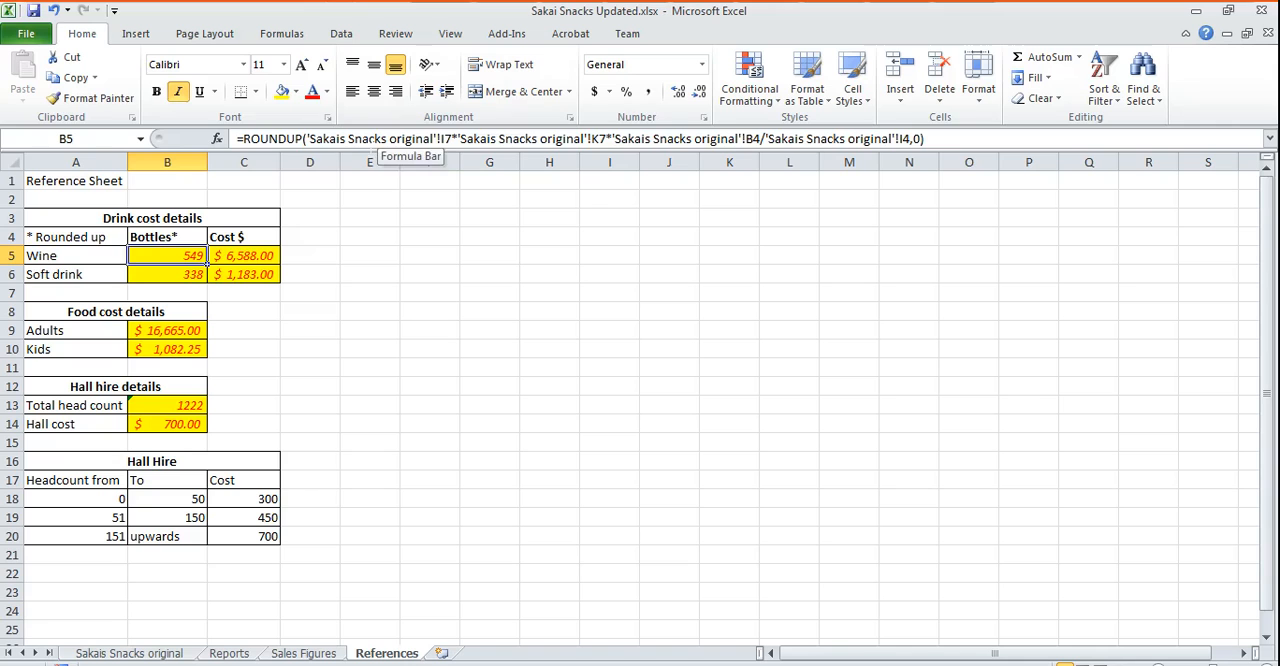
pyautogui.click(165, 328)
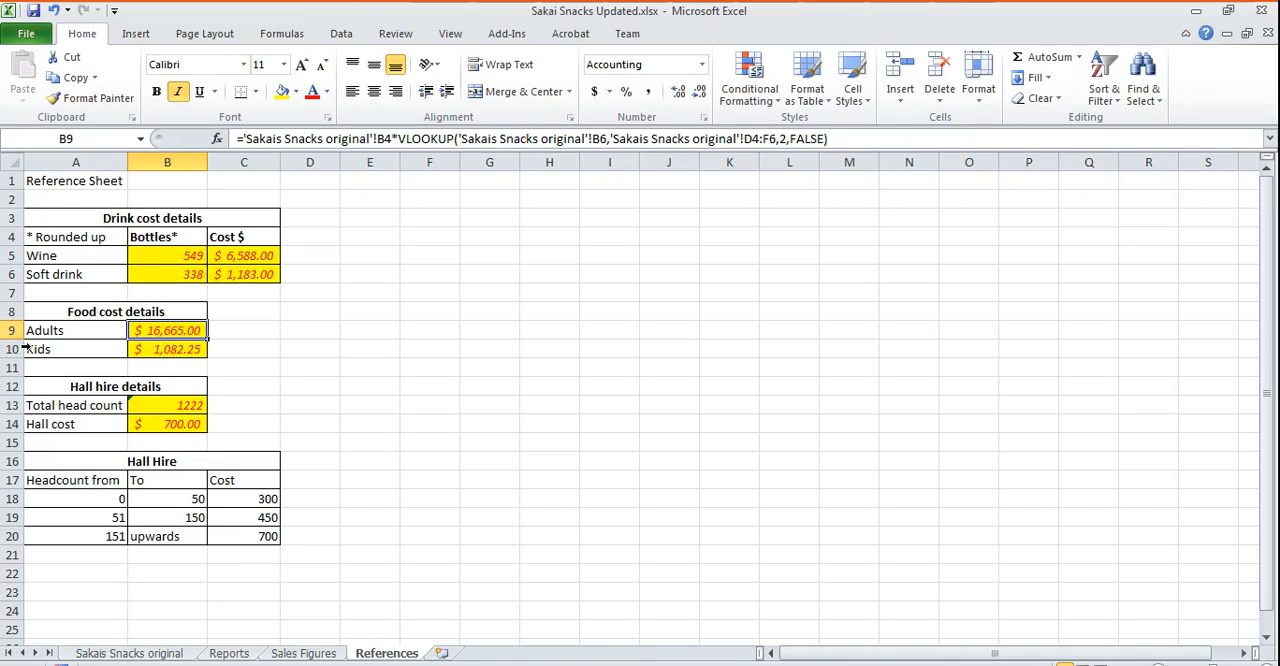
# - On the Sakais Snacks original sheet, move the setup tables from H3:L11 to the block starting at A9
pyautogui.click(140, 655)
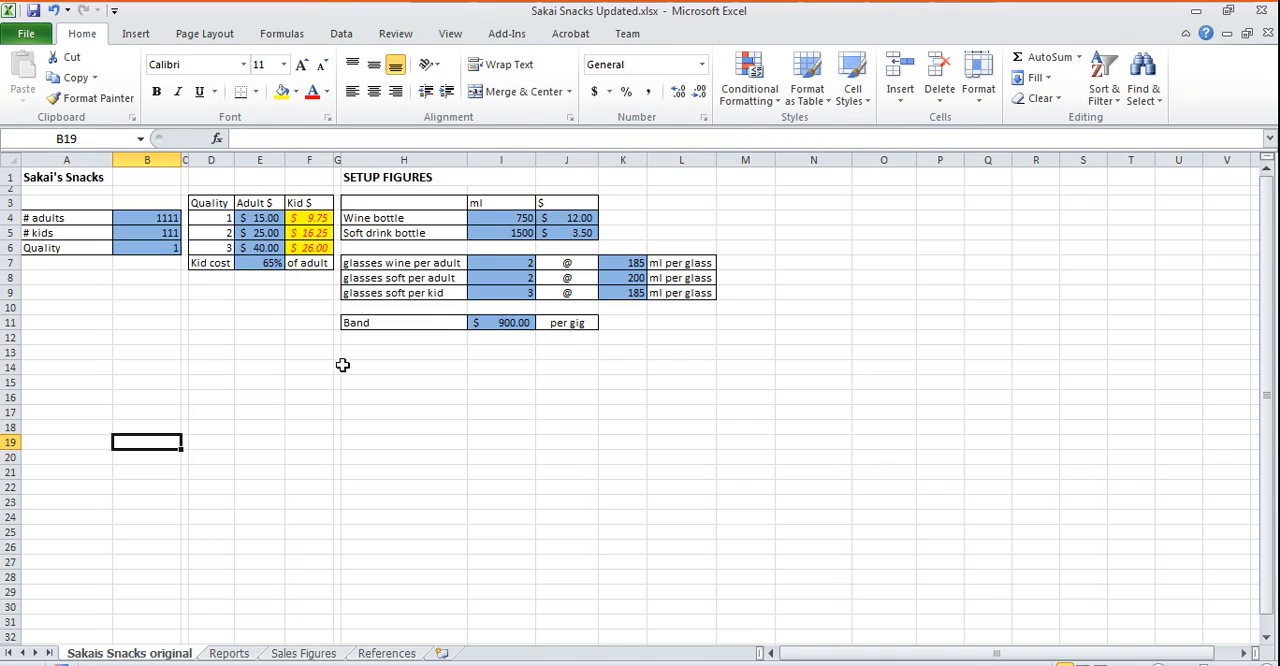
pyautogui.moveTo(386, 205); pyautogui.dragTo(143, 420)
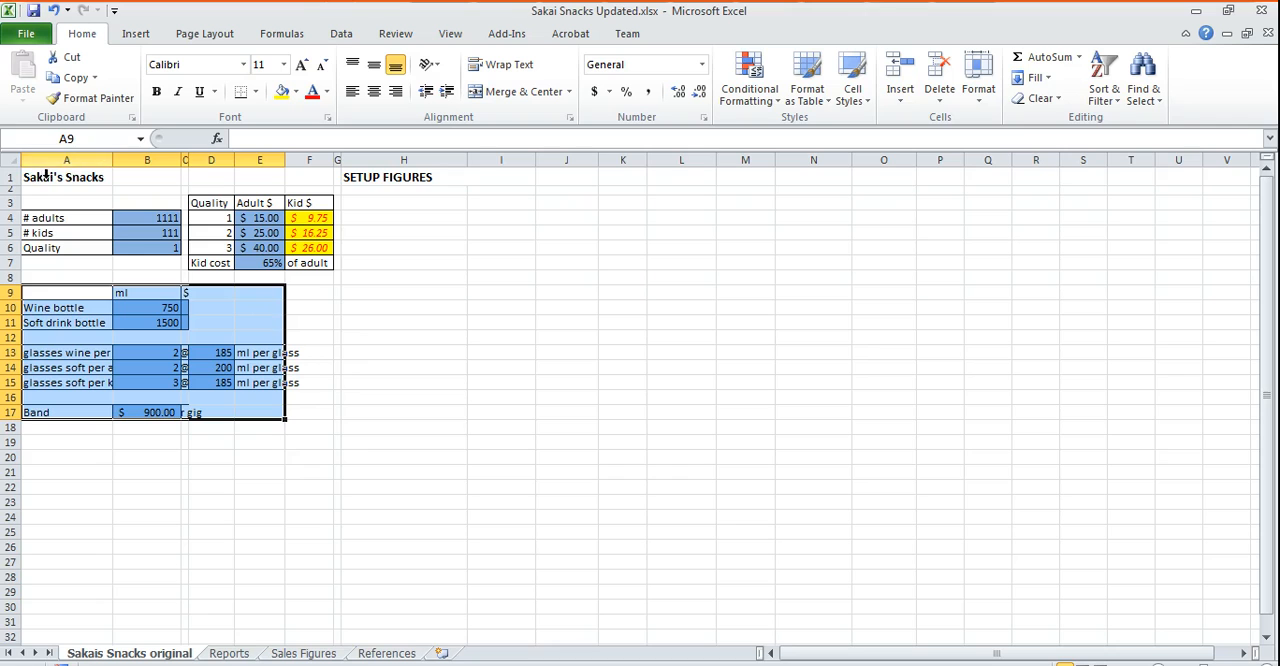
# - Extend the A1 title to "Sakai's Snacks Setup Figures" and delete the separate SETUP FIGURES heading in H1
pyautogui.click(395, 180)
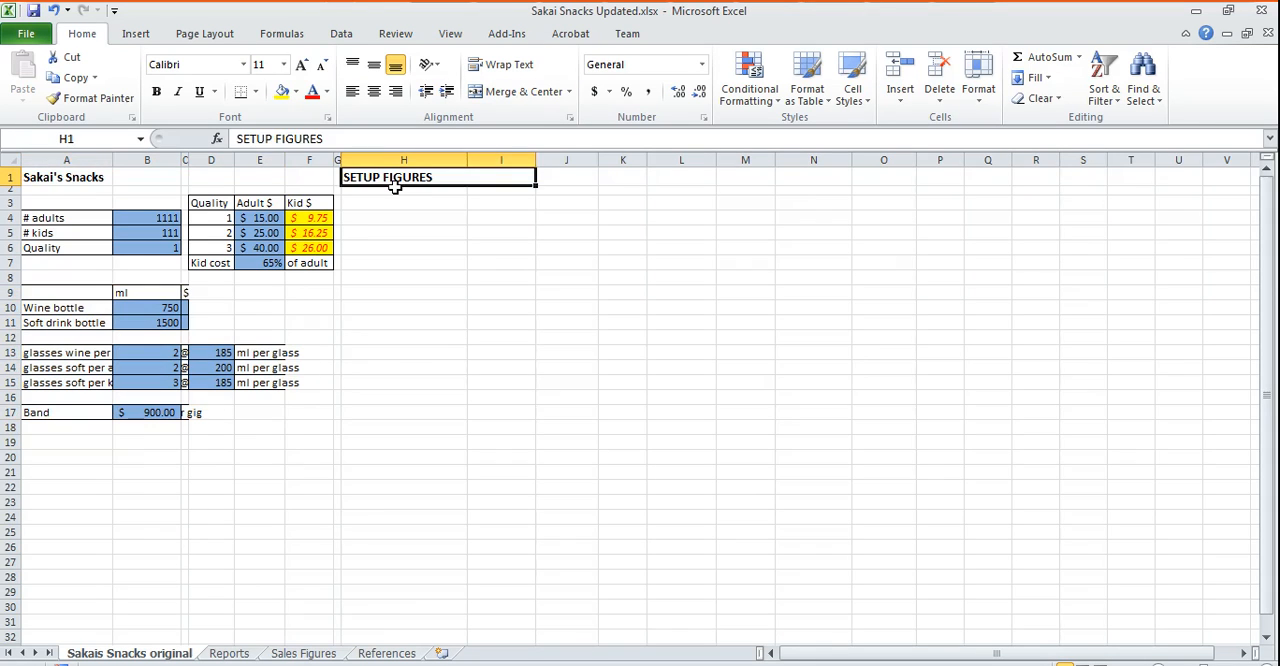
pyautogui.click(52, 180)
pyautogui.doubleClick(107, 184)
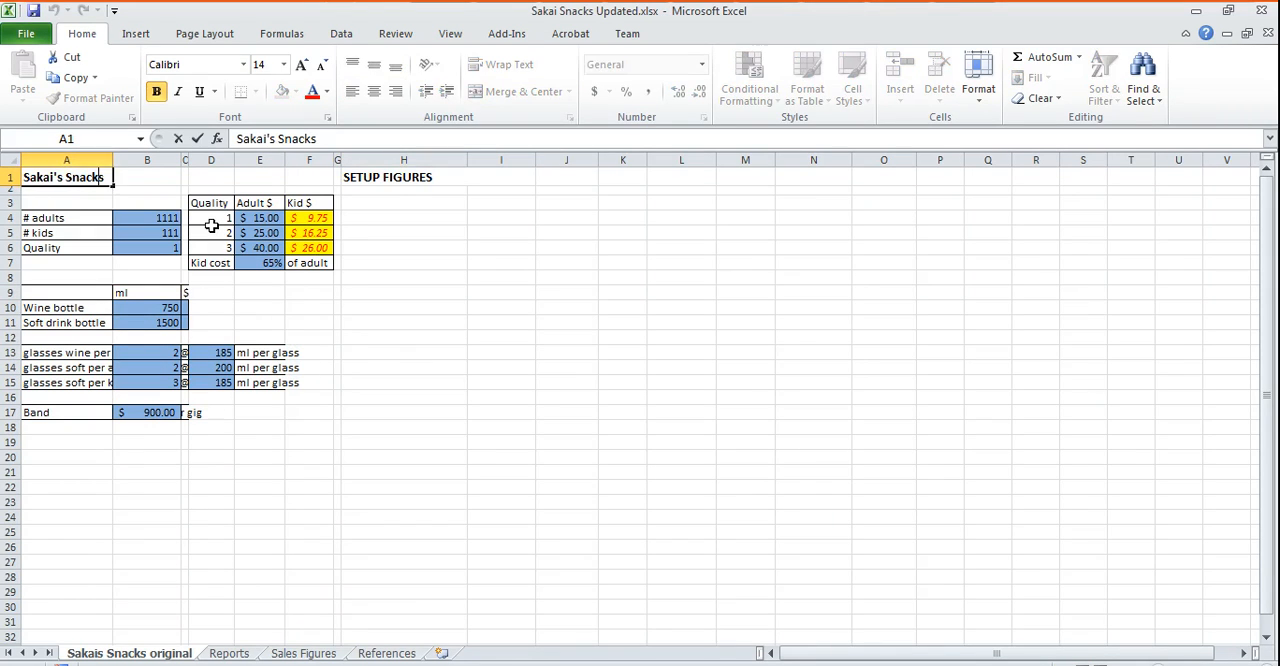
pyautogui.write('Setup Figure')
pyautogui.press('Return')
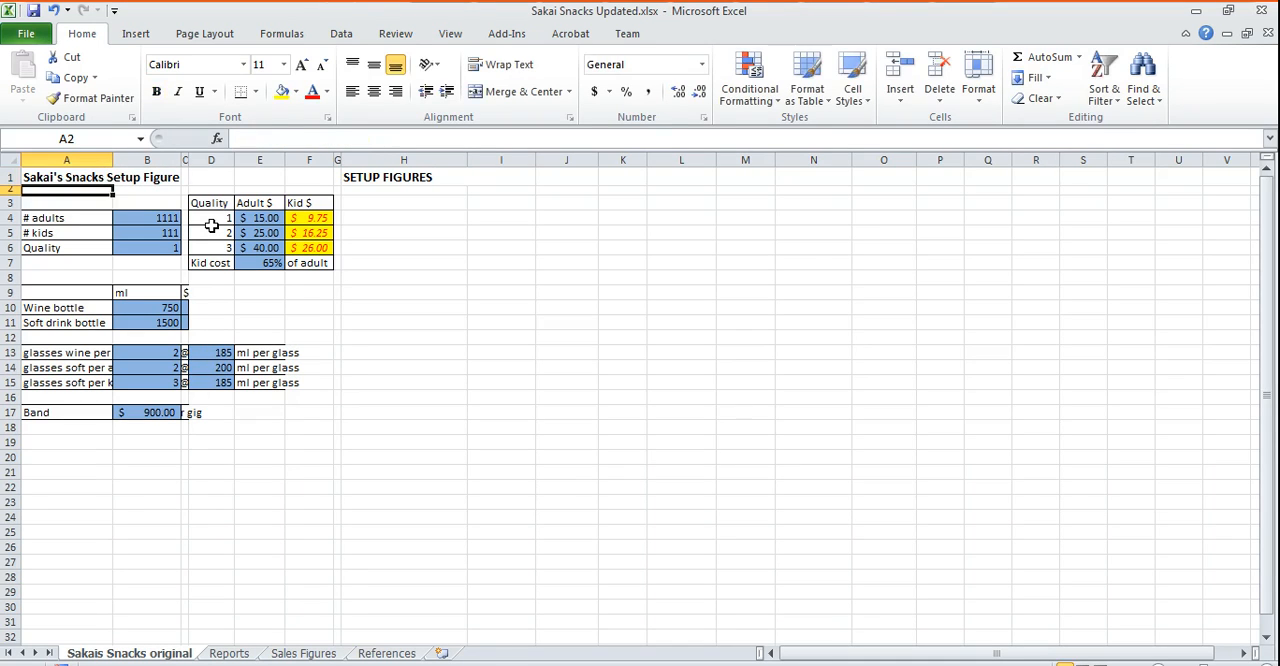
pyautogui.press('Up')
pyautogui.write('s')
pyautogui.press('Return')
pyautogui.click(447, 184)
pyautogui.click(500, 351)
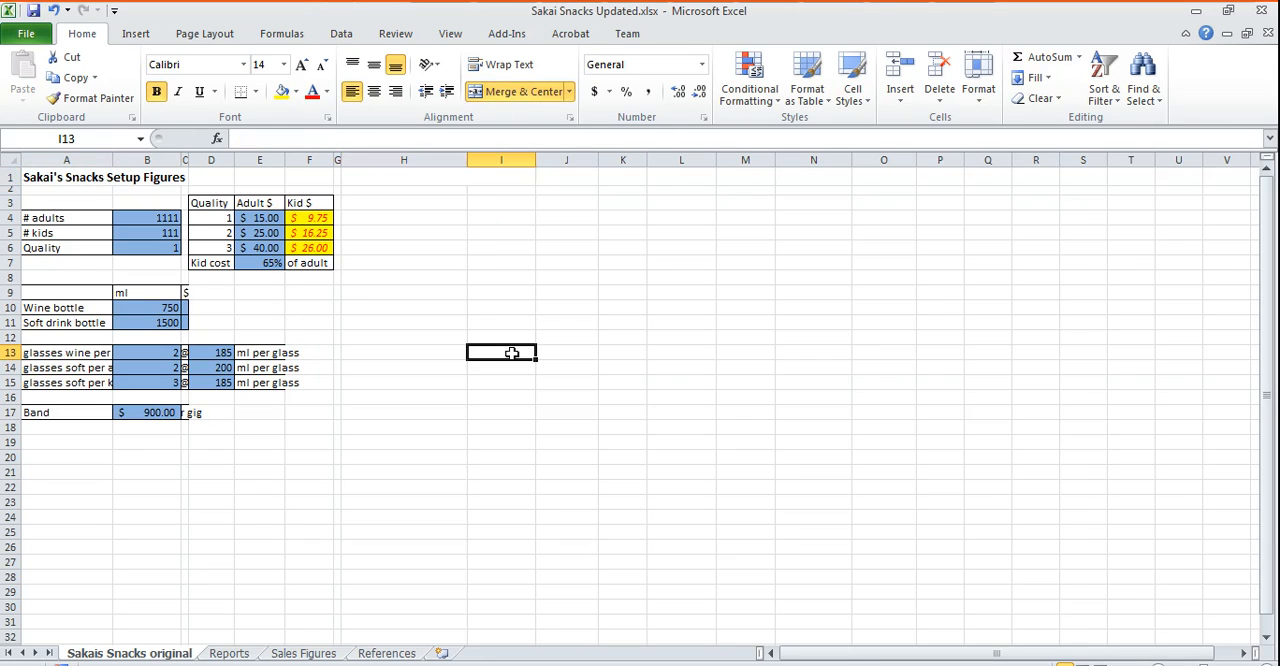
# - Autofit the width of all columns on the sheet to their contents
pyautogui.click(45, 176)
pyautogui.hotkey('ctrl', 'a')
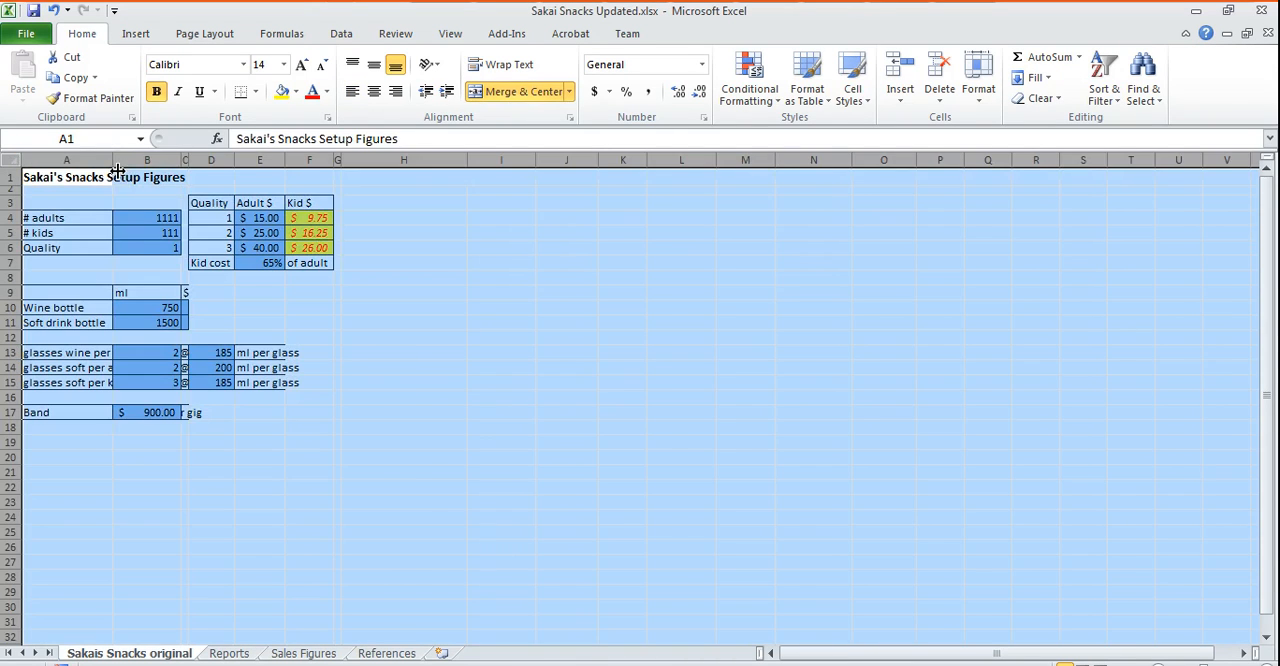
pyautogui.doubleClick(112, 160)
pyautogui.click(430, 469)
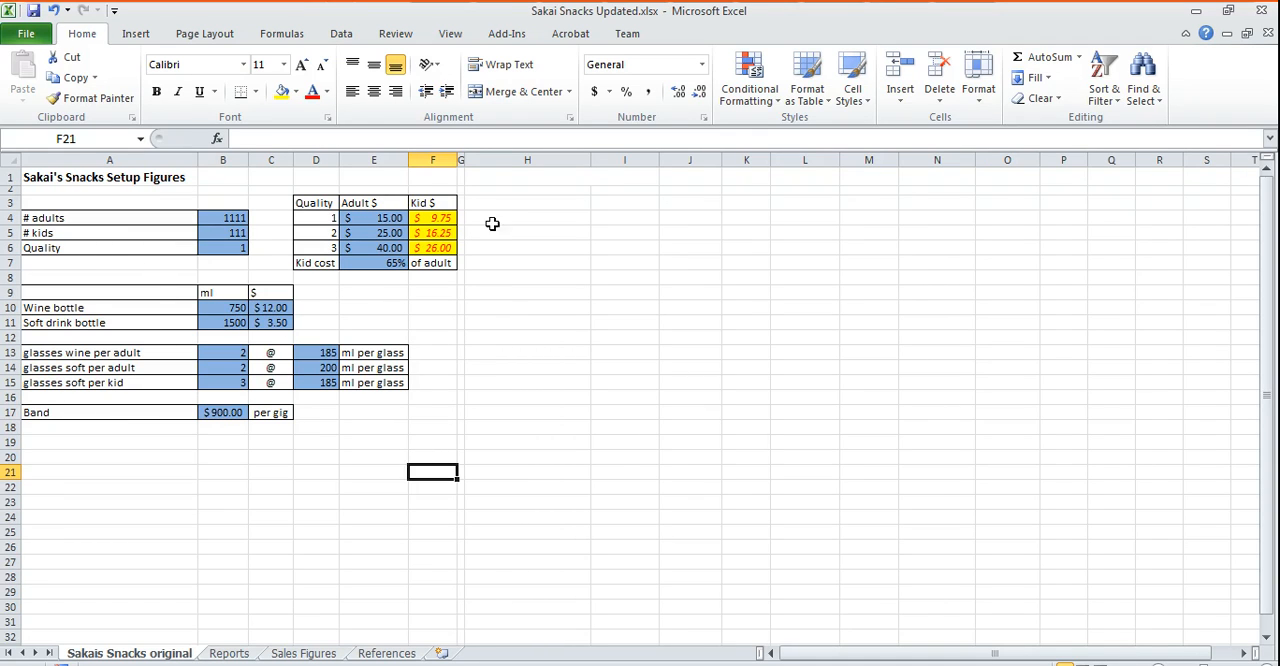
# - Merge and center the title across A1:F1 and enlarge its font to size 28
pyautogui.moveTo(57, 180); pyautogui.dragTo(420, 180)
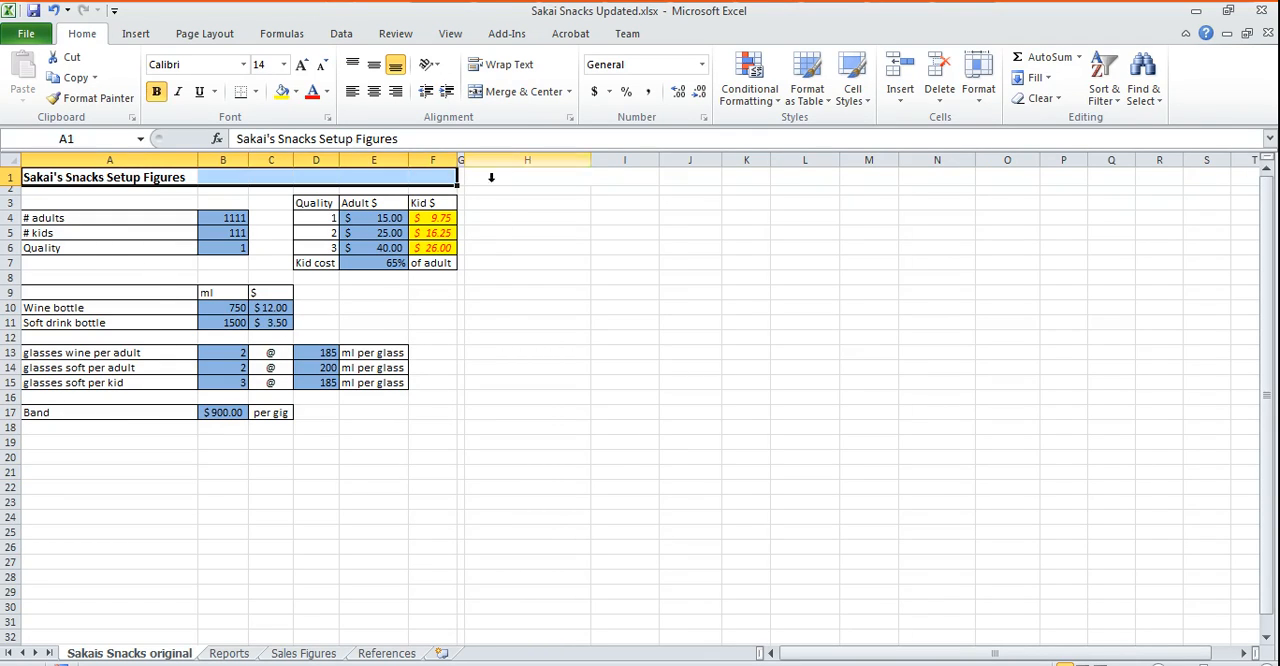
pyautogui.click(524, 91)
pyautogui.click(302, 64)
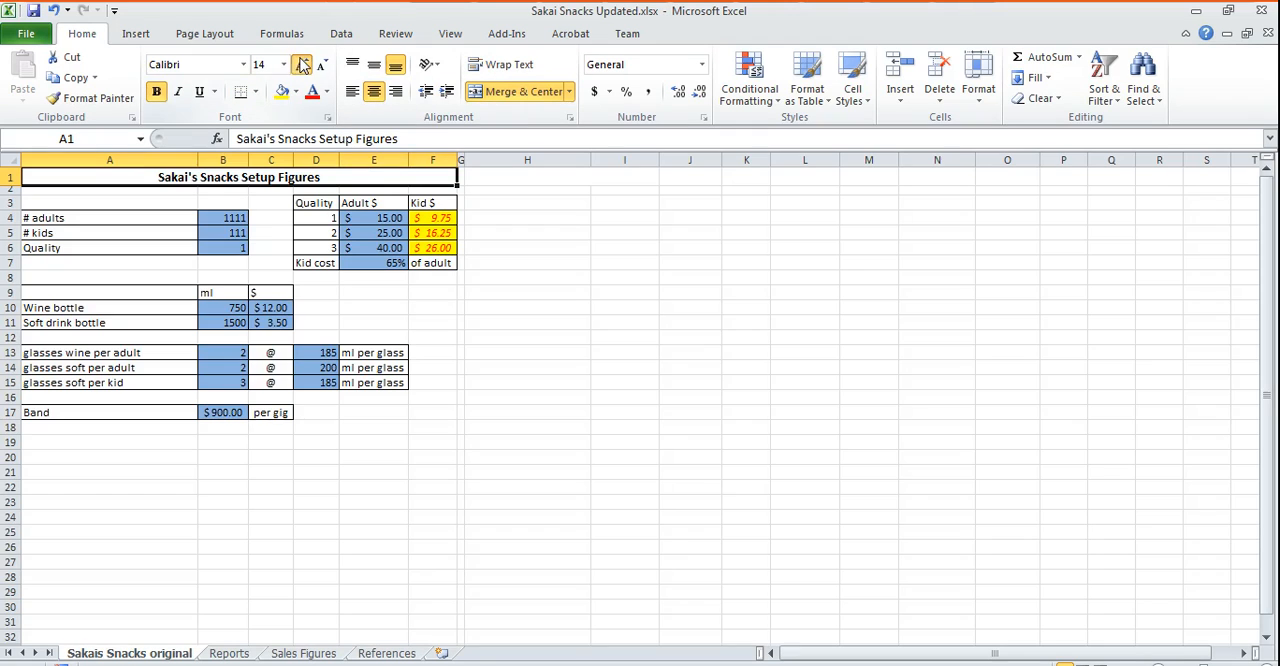
pyautogui.click(302, 64)
pyautogui.click(302, 64)
pyautogui.click(302, 64)
pyautogui.click(302, 64)
pyautogui.click(302, 64)
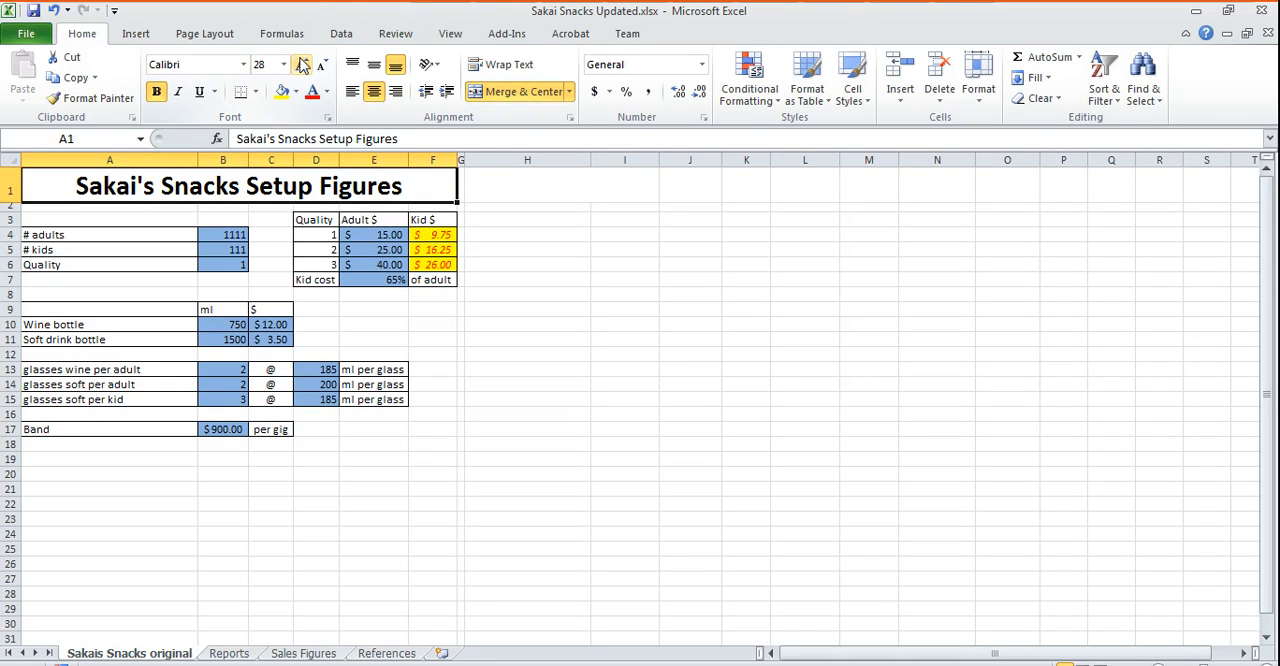
pyautogui.click(557, 416)
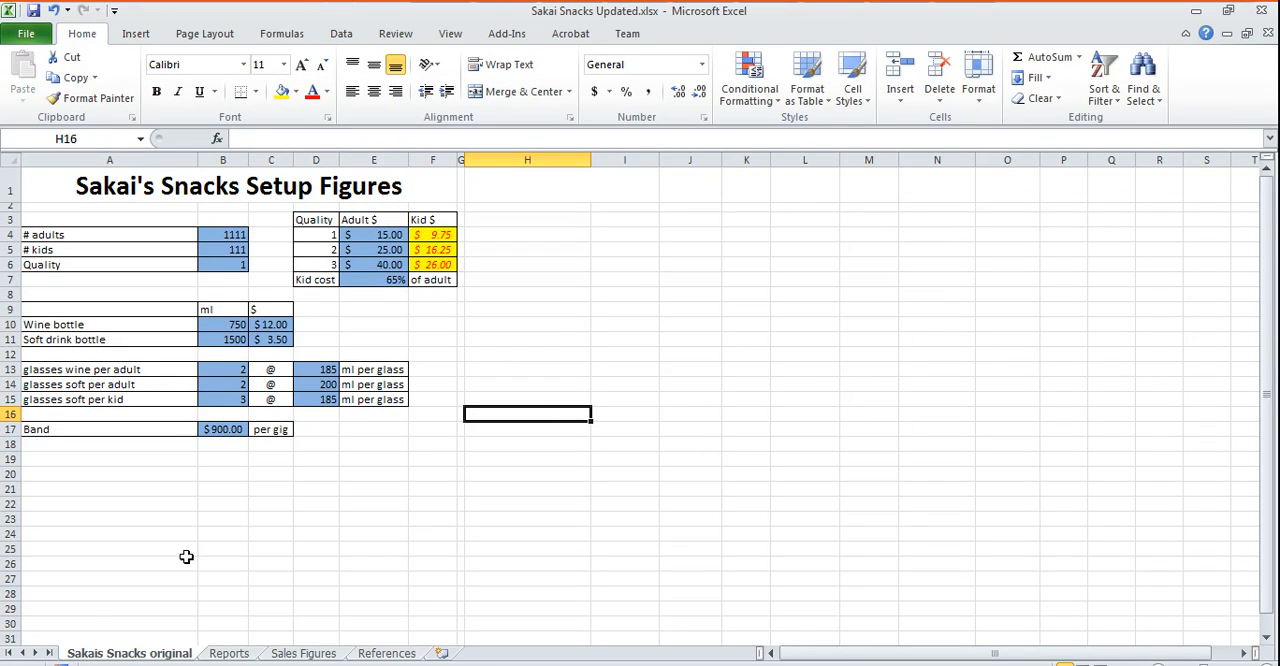
# - Rename the Sakais Snacks original sheet as Sakais Snacks Setup
pyautogui.doubleClick(165, 654)
pyautogui.click(165, 654)
pyautogui.doubleClick(171, 654)
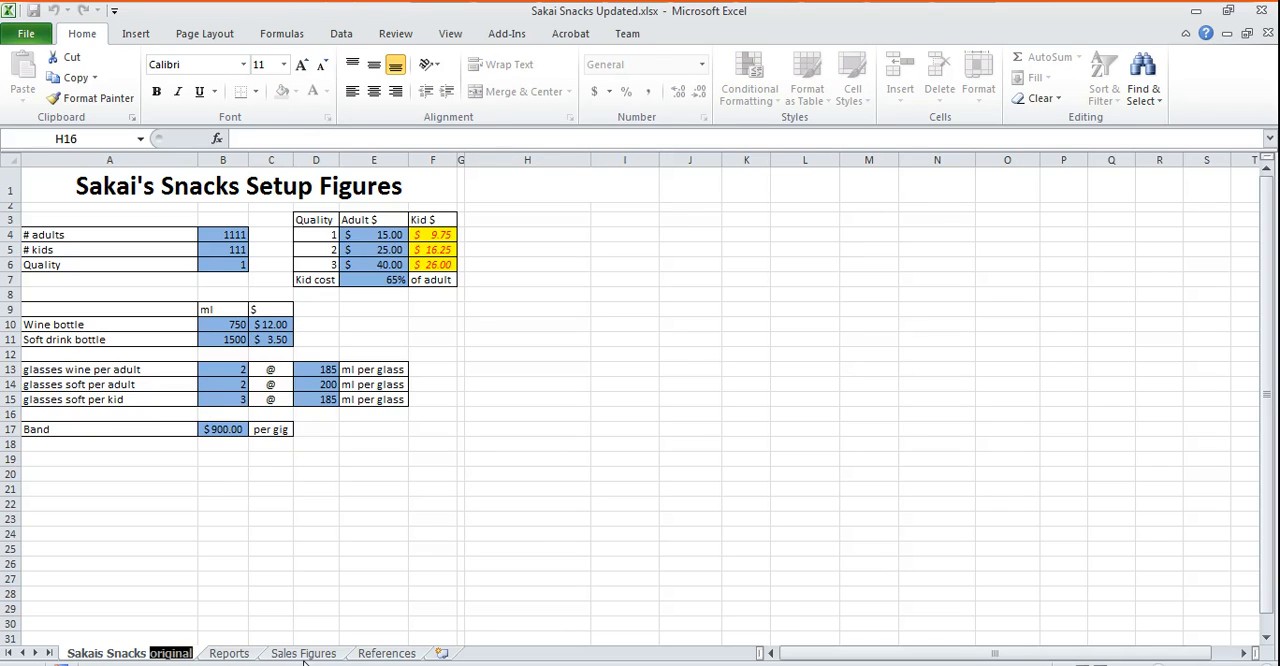
pyautogui.write('St')
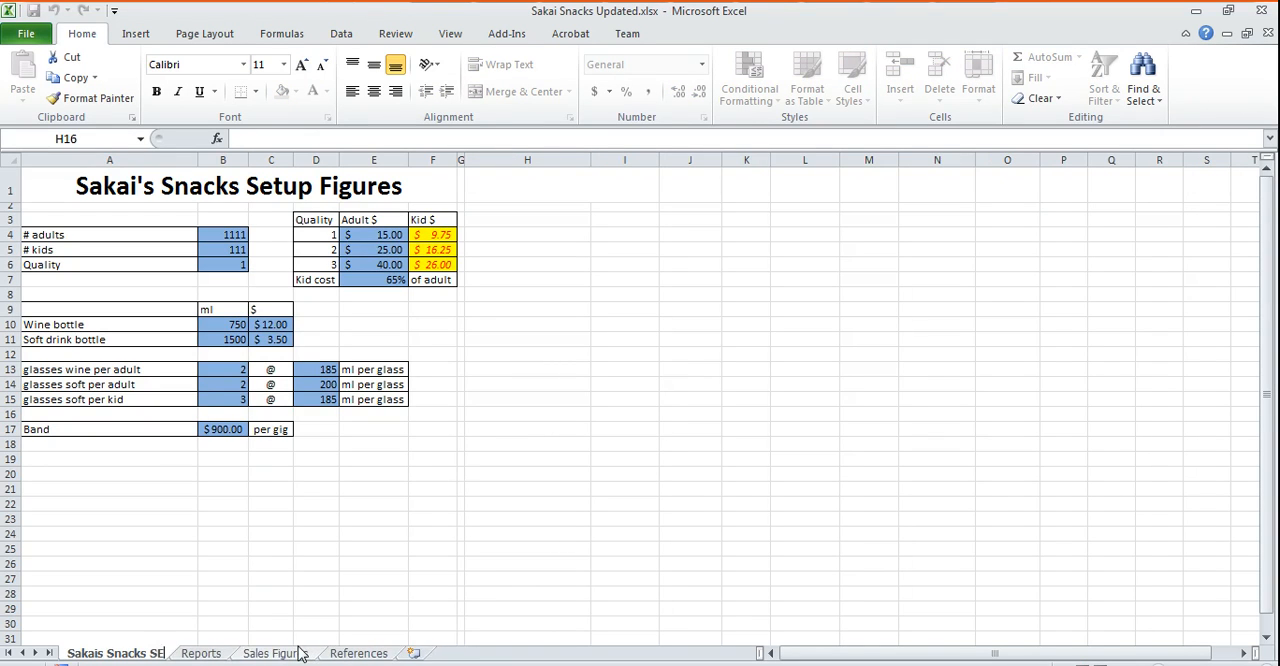
pyautogui.write('etup')
pyautogui.press('Return')
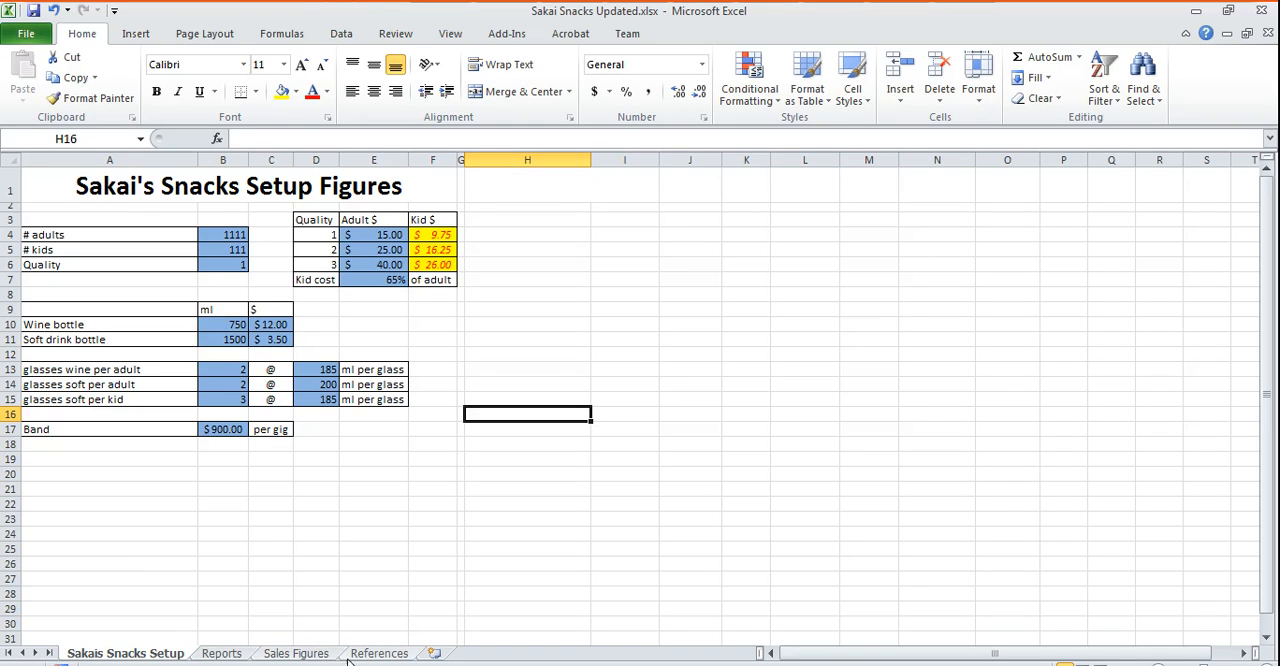
# - Look over the Reports, Sales Figures and References sheets one after another
pyautogui.click(222, 653)
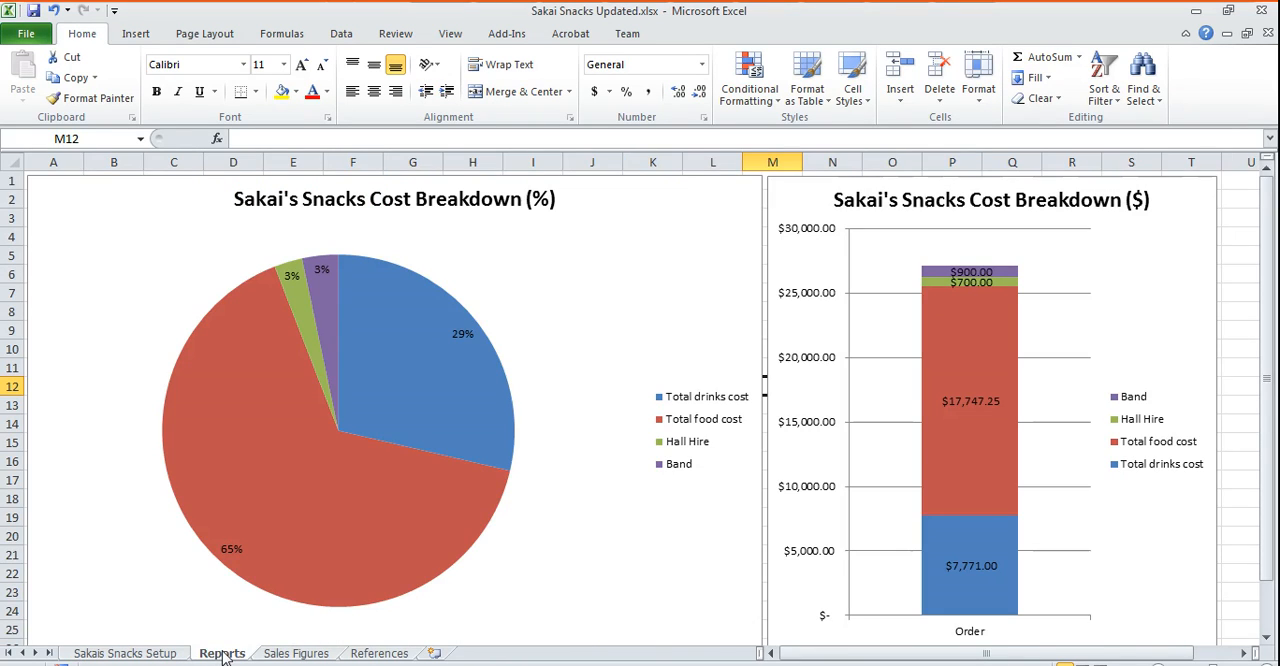
pyautogui.click(288, 654)
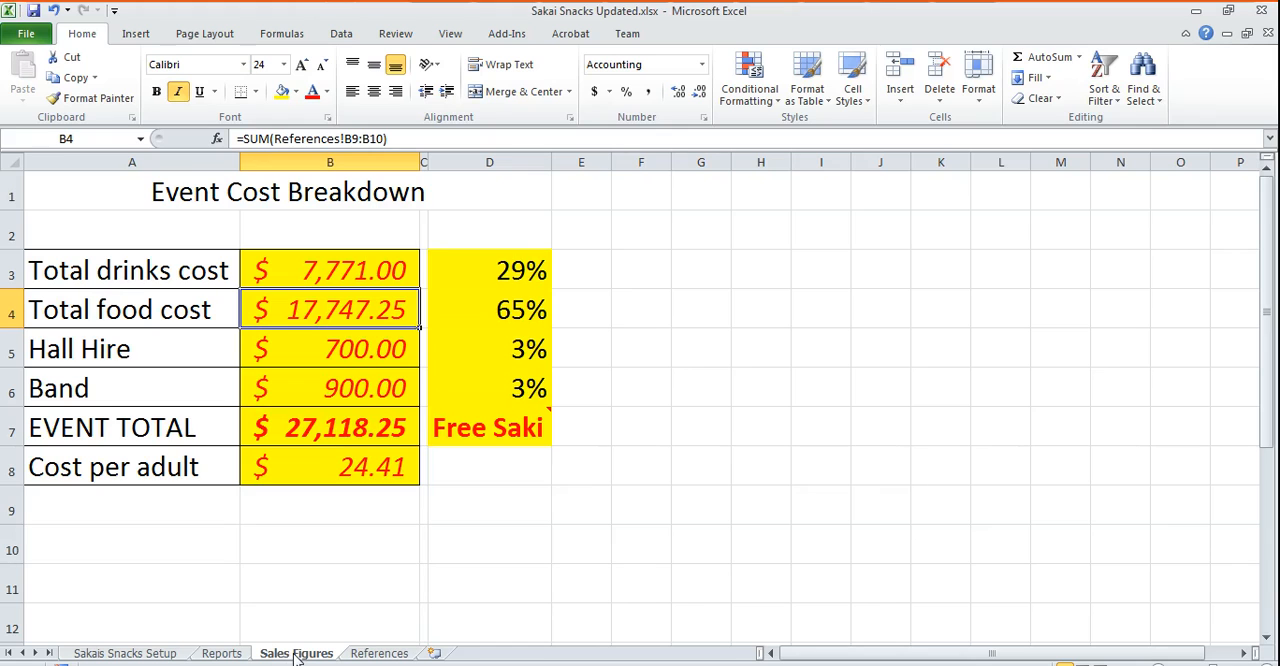
pyautogui.click(364, 655)
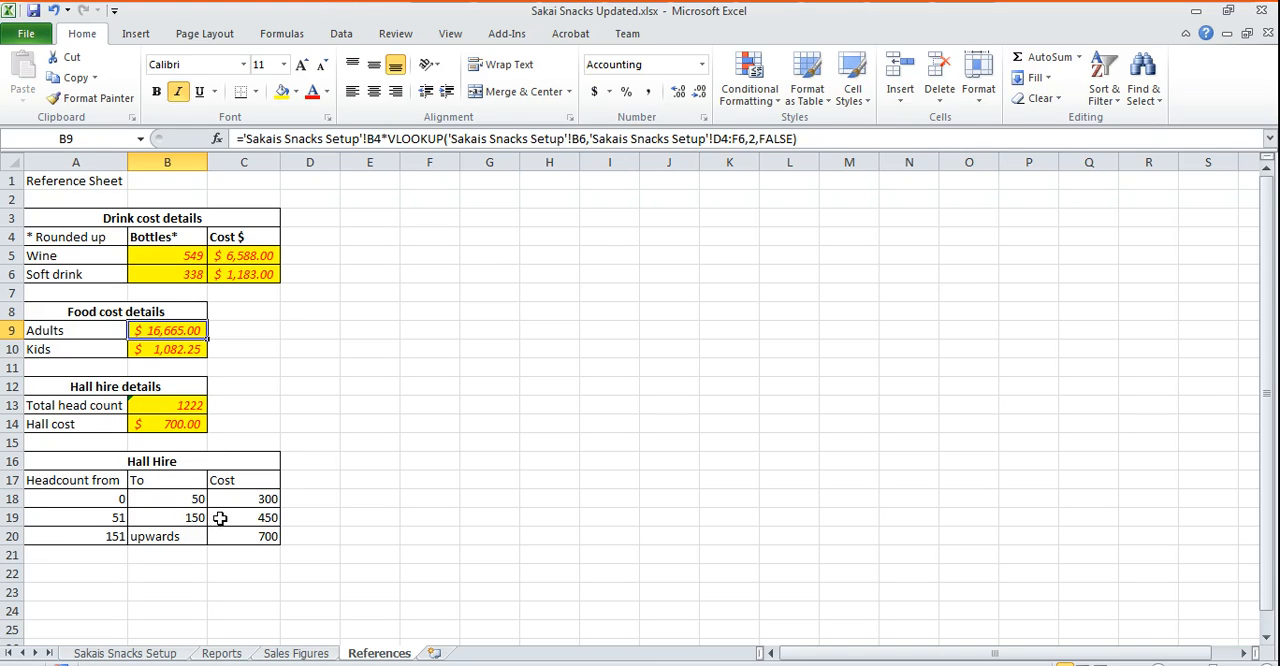
# - From the setup sheet, record a macro named Reports in this workbook, shortcut Ctrl+Shift+R, description "Goes to the Reports Tab", that opens the Reports sheet
pyautogui.click(158, 653)
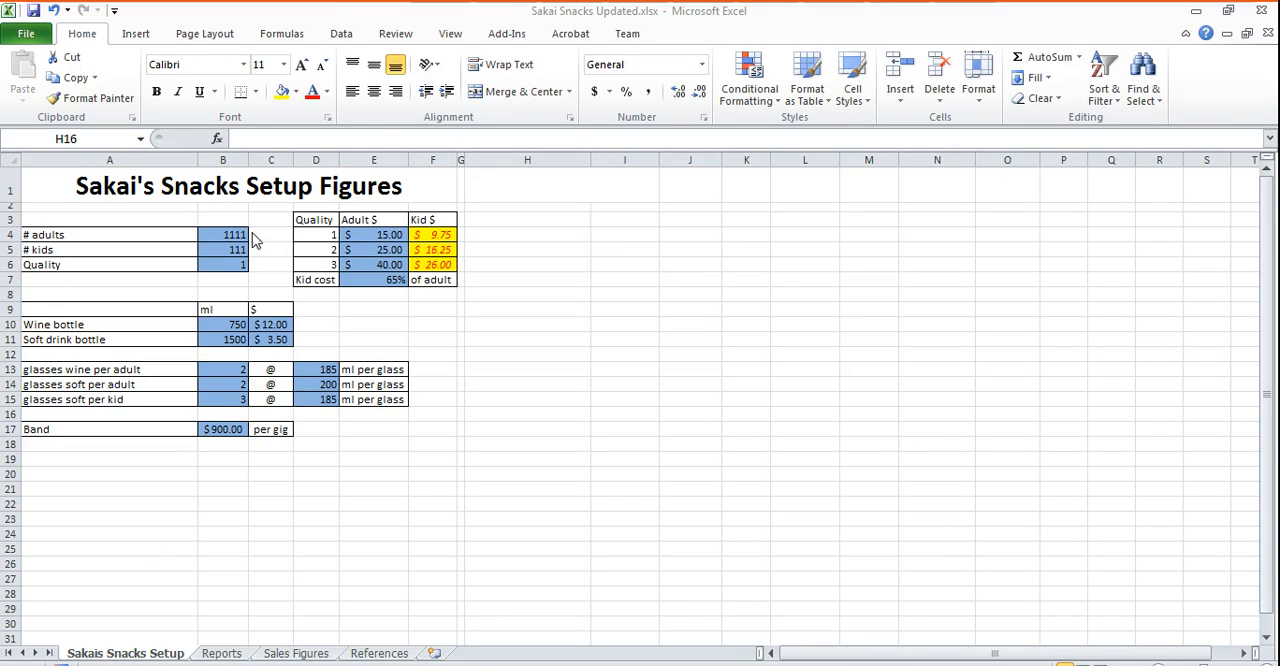
pyautogui.click(450, 34)
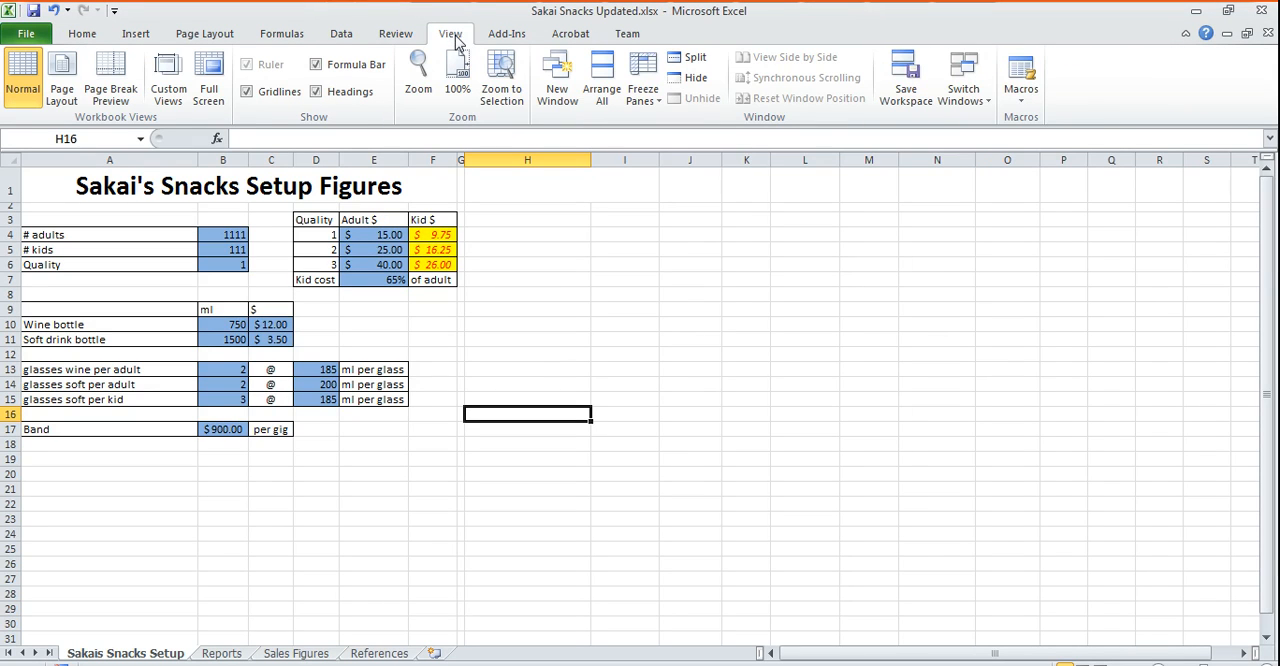
pyautogui.click(1021, 92)
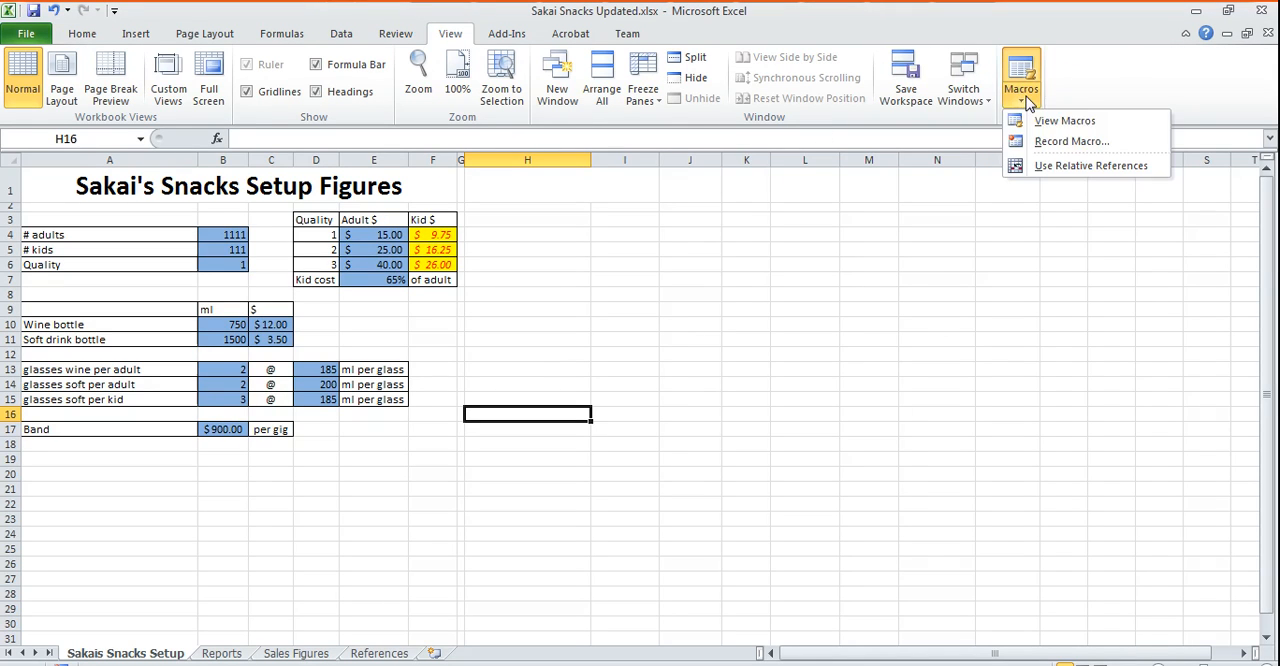
pyautogui.click(1071, 144)
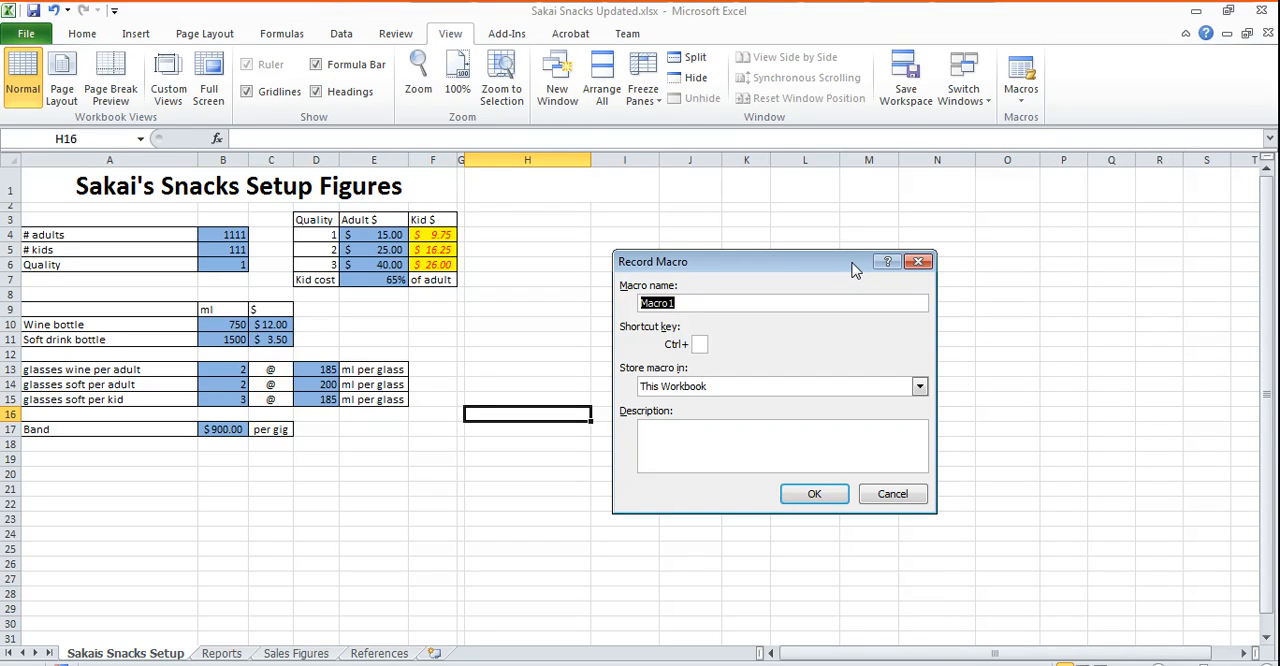
pyautogui.write('RE')
pyautogui.write('Reports')
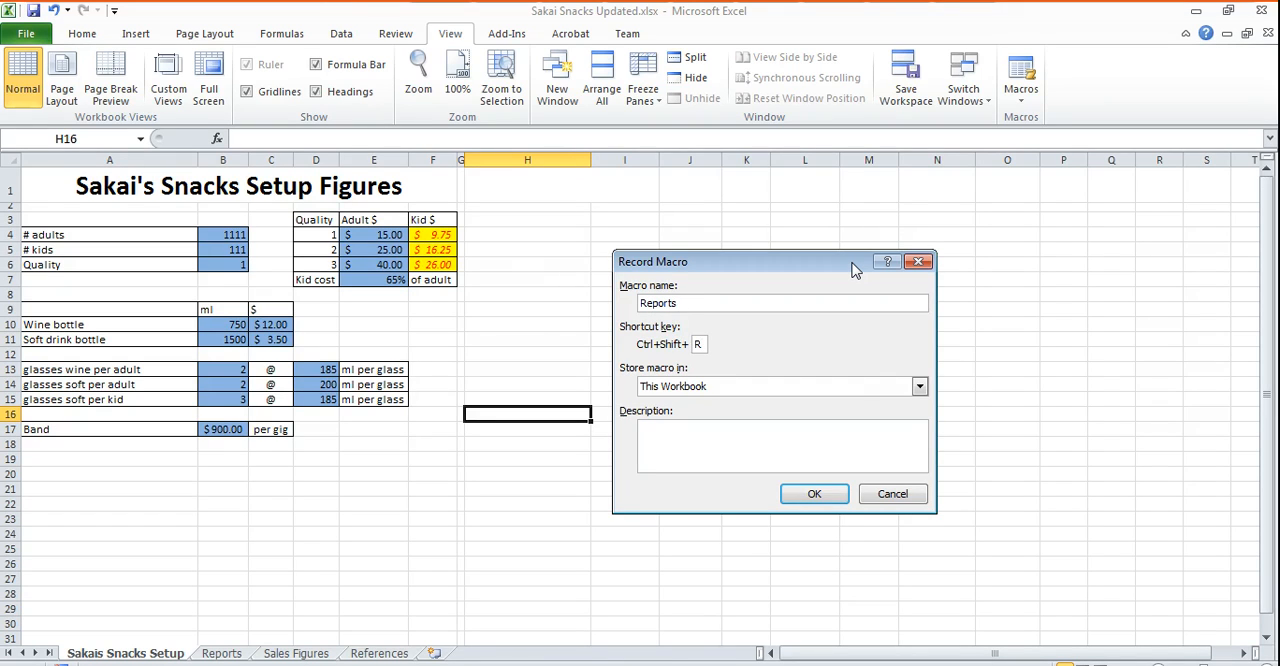
pyautogui.click(760, 444)
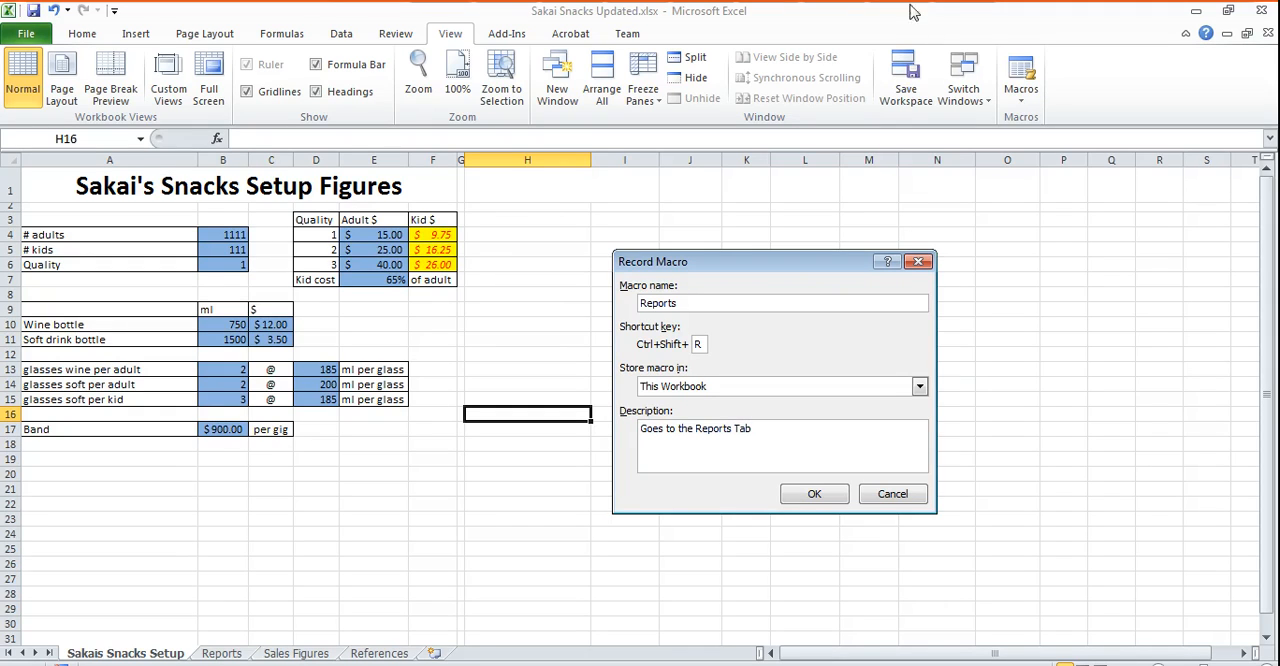
pyautogui.click(805, 494)
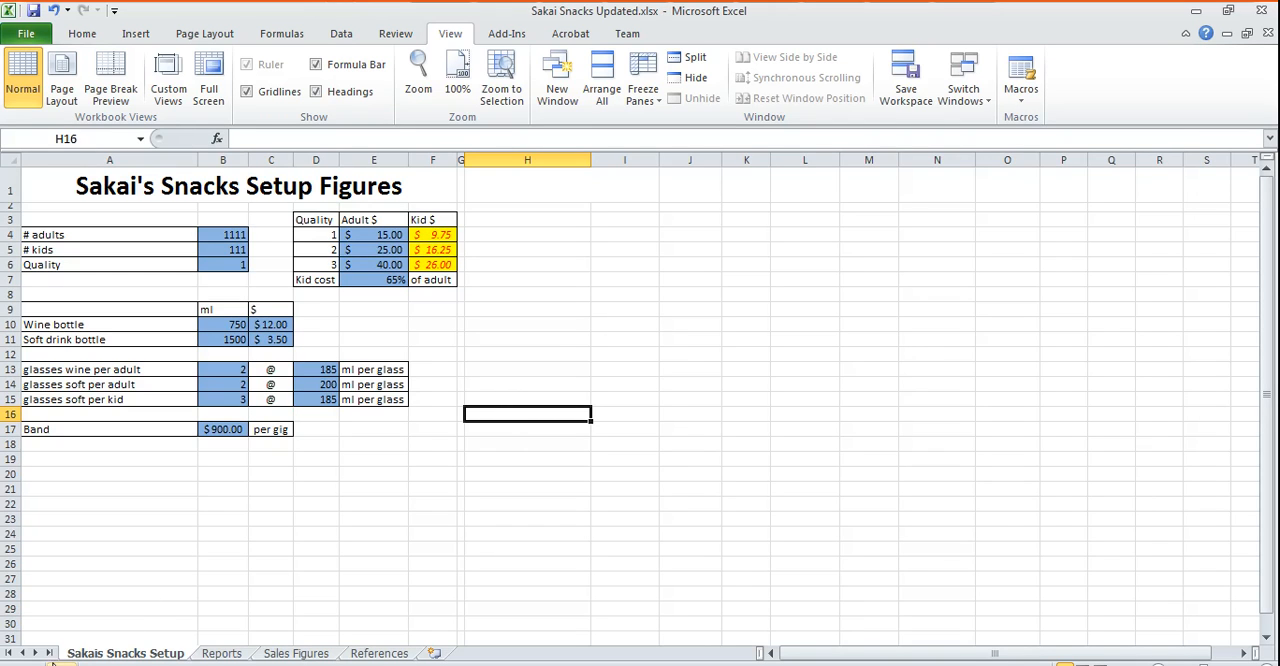
pyautogui.click(223, 653)
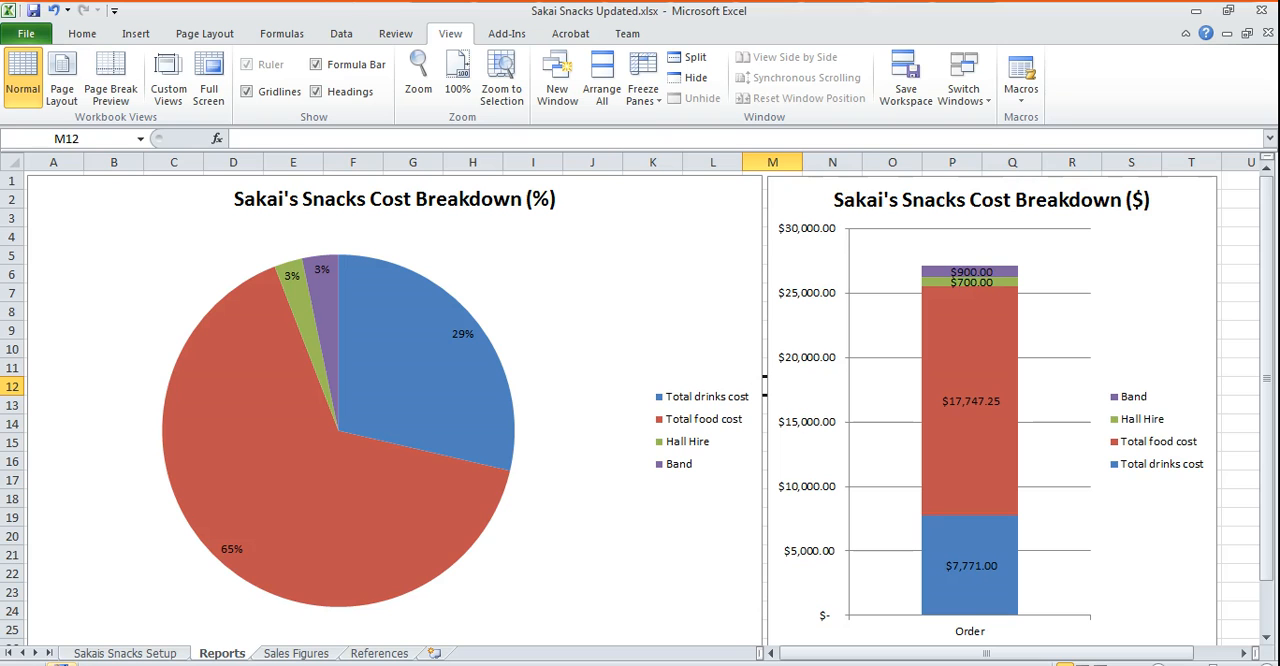
# - On the setup sheet, draw a rounded rectangle about 3.84 cm by 1.12 cm below the Band row and label it "Reports"
pyautogui.click(137, 654)
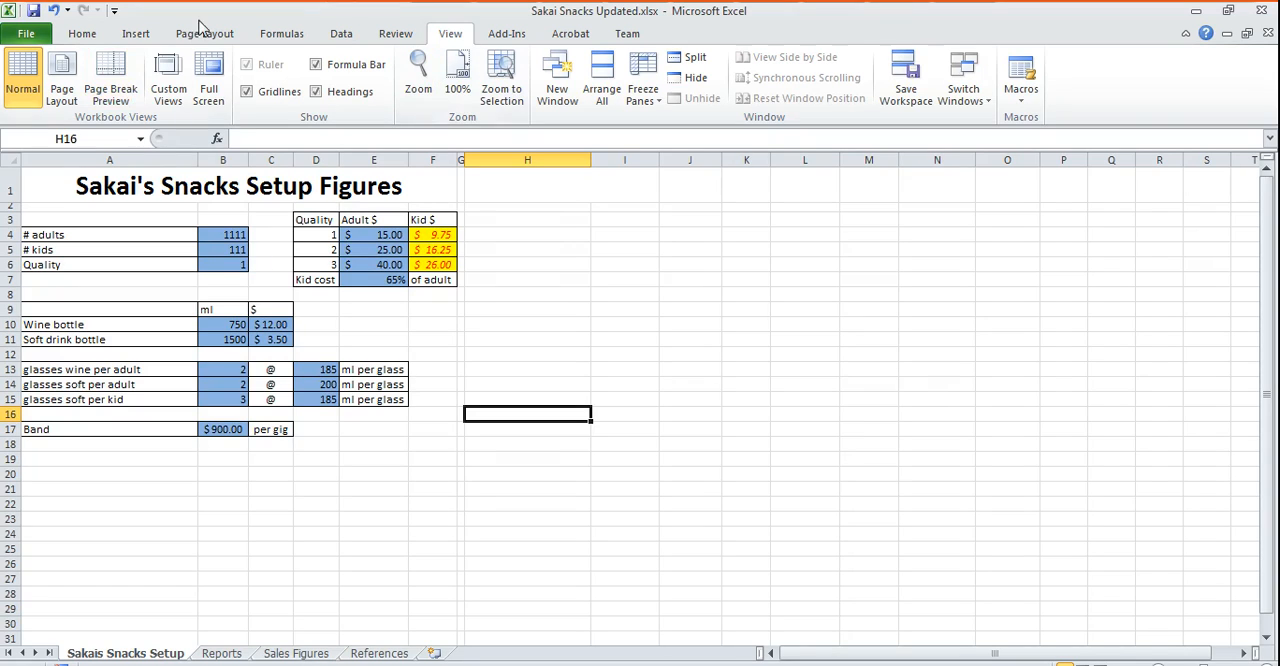
pyautogui.click(136, 33)
pyautogui.click(203, 70)
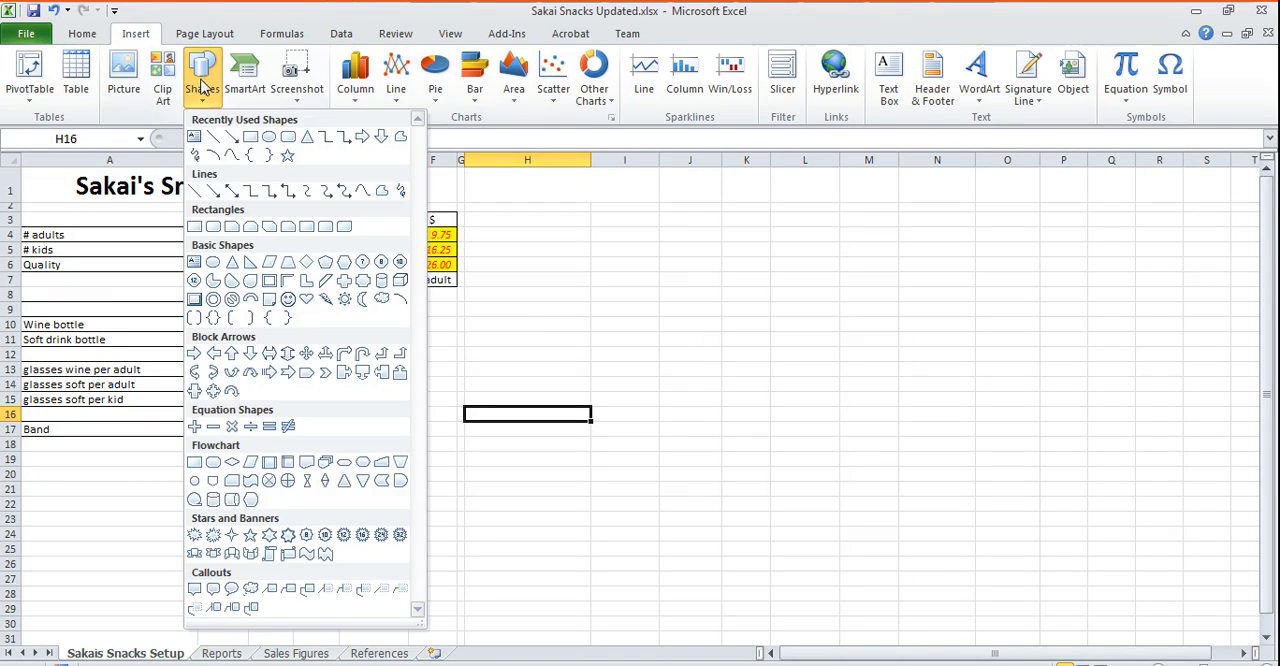
pyautogui.click(271, 139)
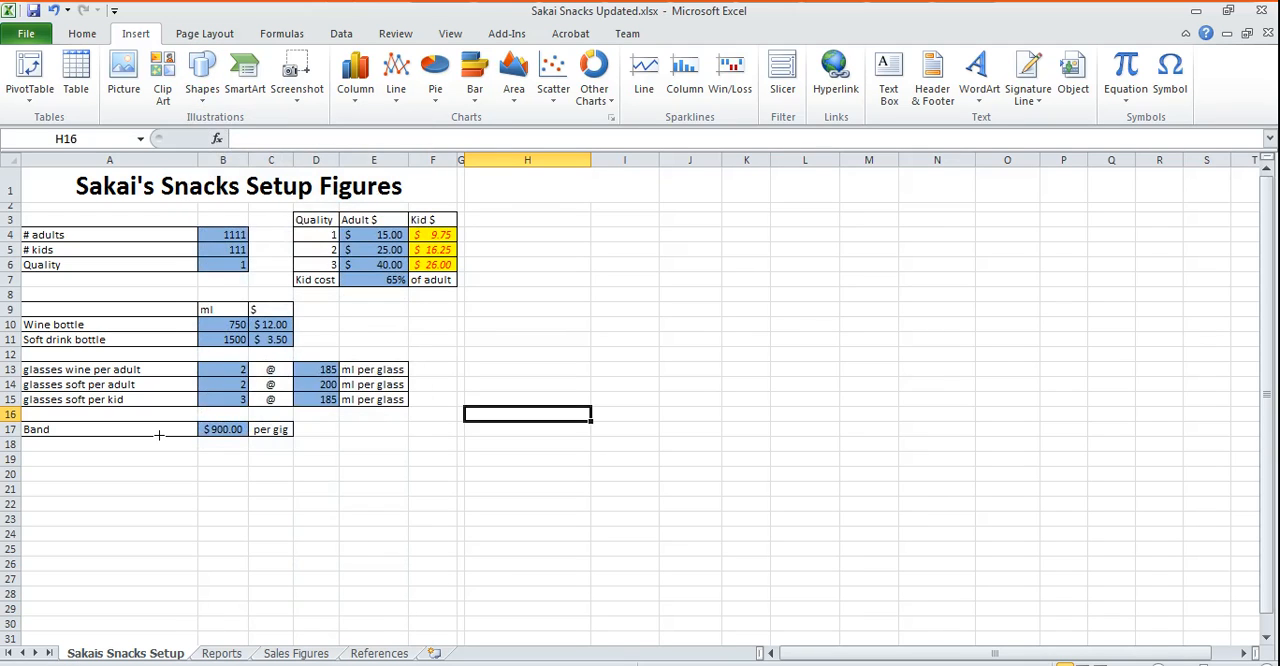
pyautogui.moveTo(35, 446)
pyautogui.mouseDown()
pyautogui.moveTo(38, 479)
pyautogui.moveTo(170, 488)
pyautogui.moveTo(145, 478)
pyautogui.mouseUp()
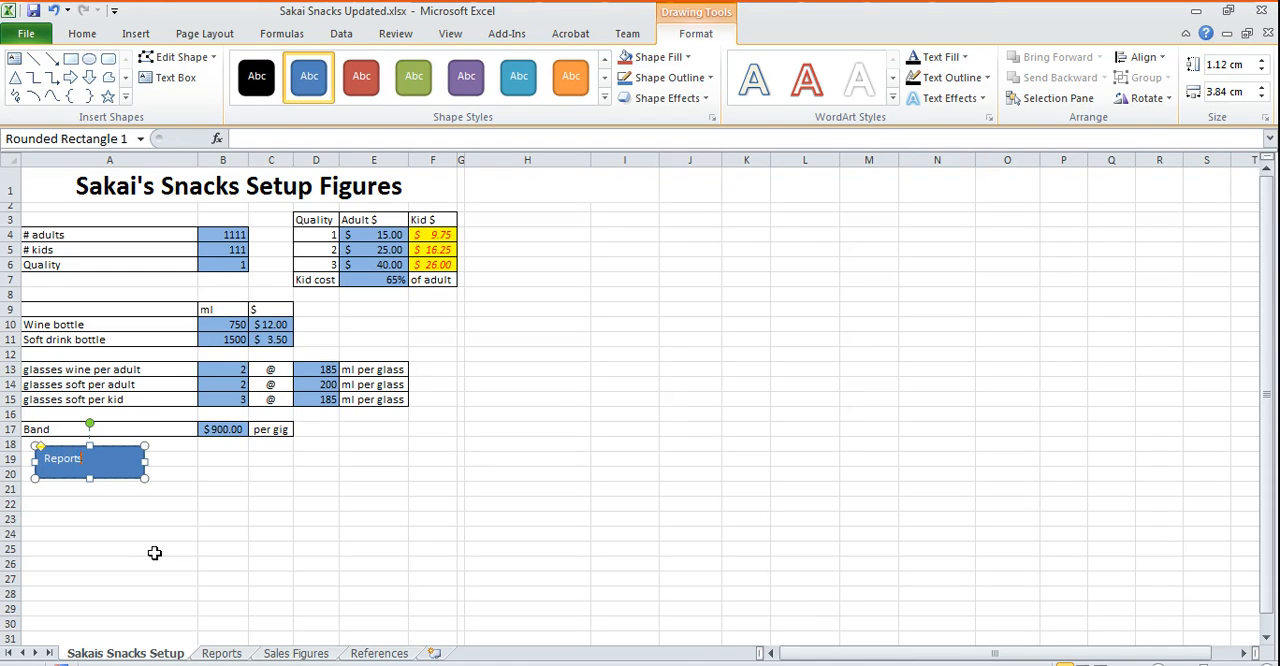
# - Center the label text horizontally in the Reports rounded rectangle
pyautogui.click(82, 33)
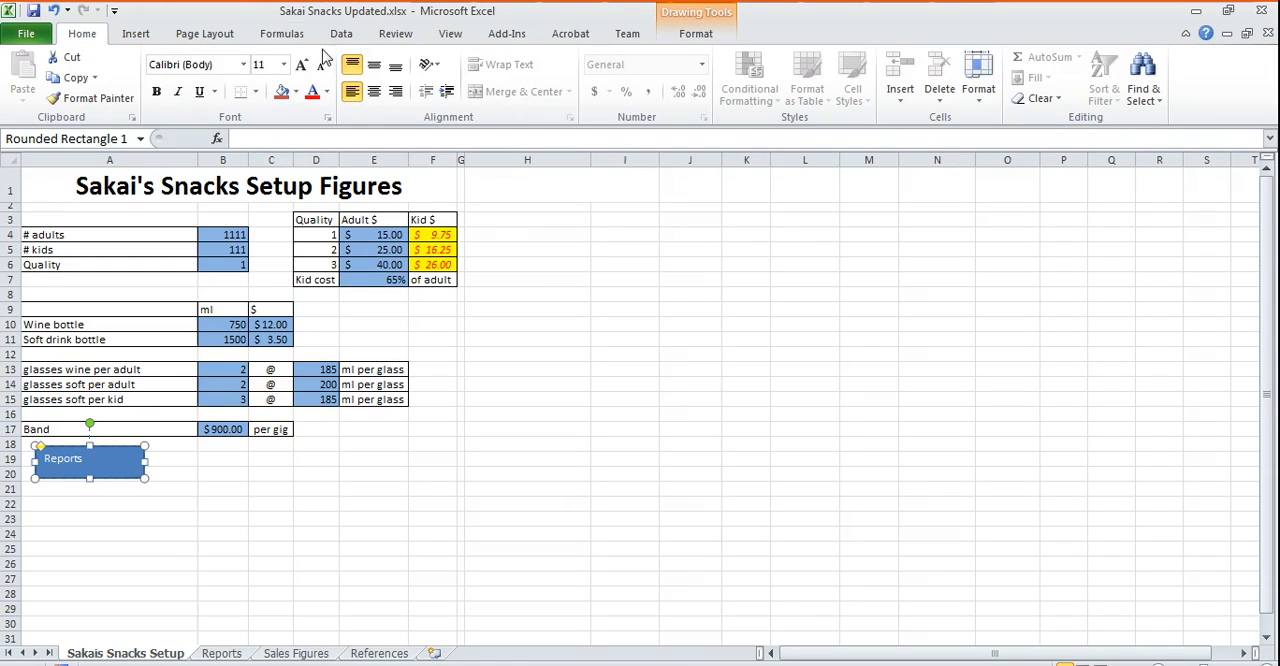
pyautogui.click(373, 91)
pyautogui.click(246, 494)
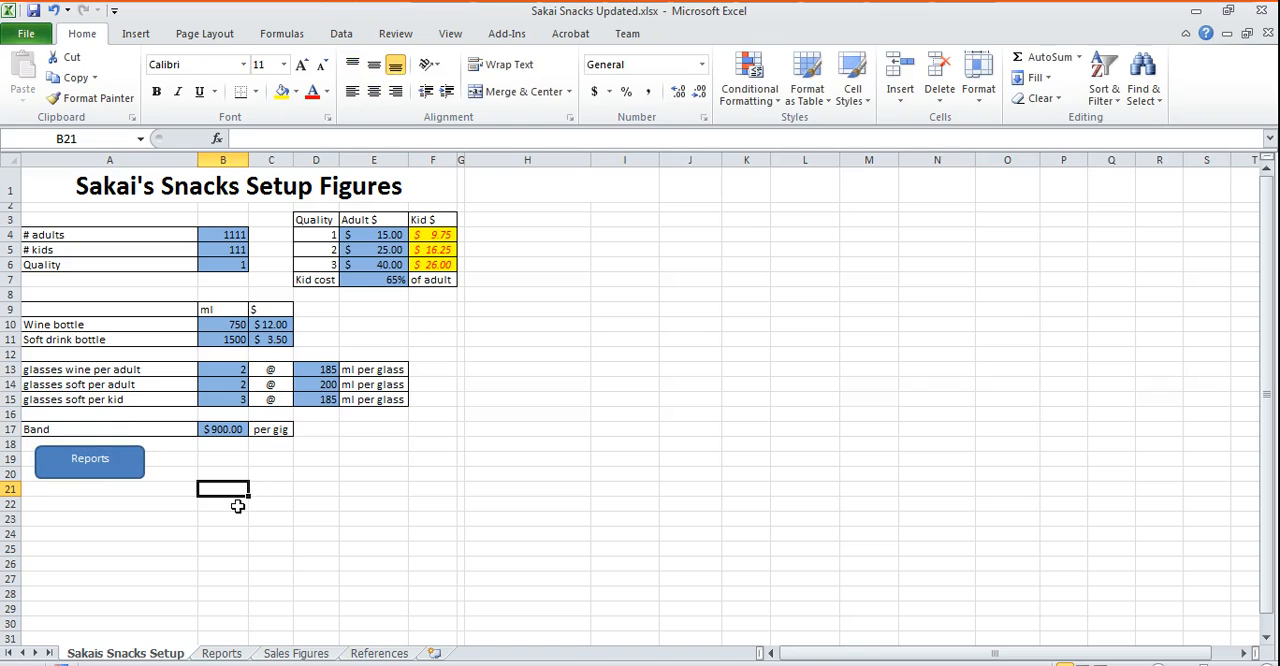
# - Assign the Reports macro to the Reports rectangle, test it, and return to the setup sheet
pyautogui.click(77, 470)
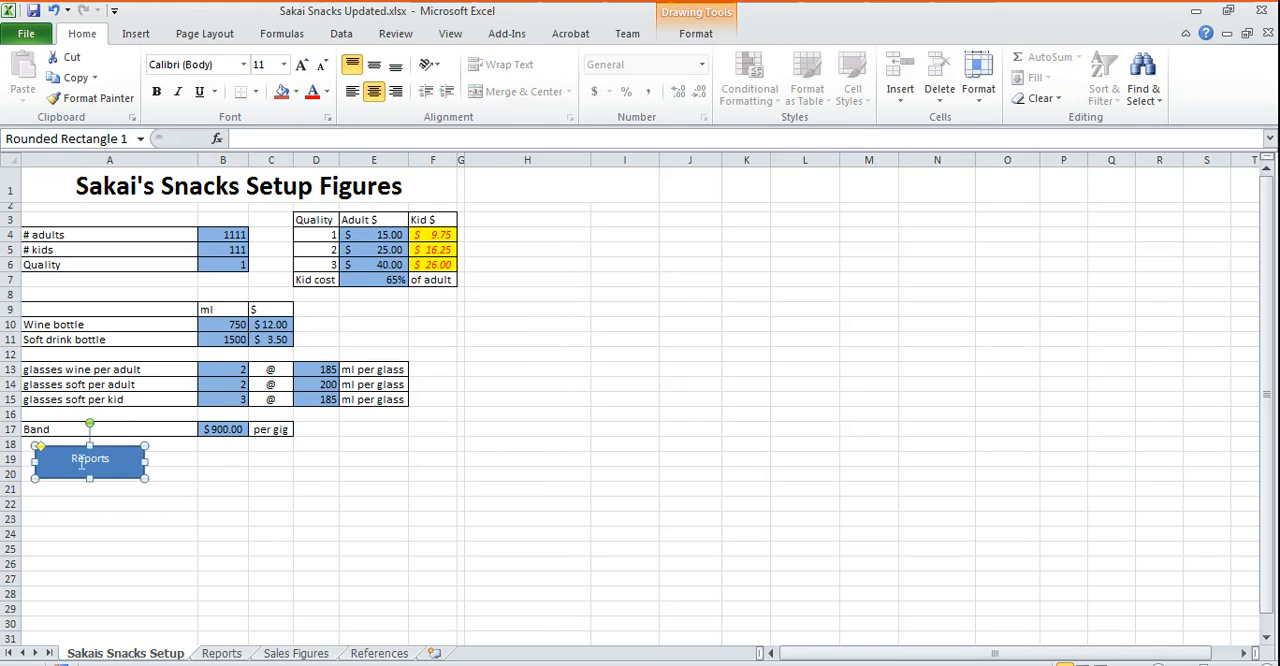
pyautogui.rightClick(84, 460)
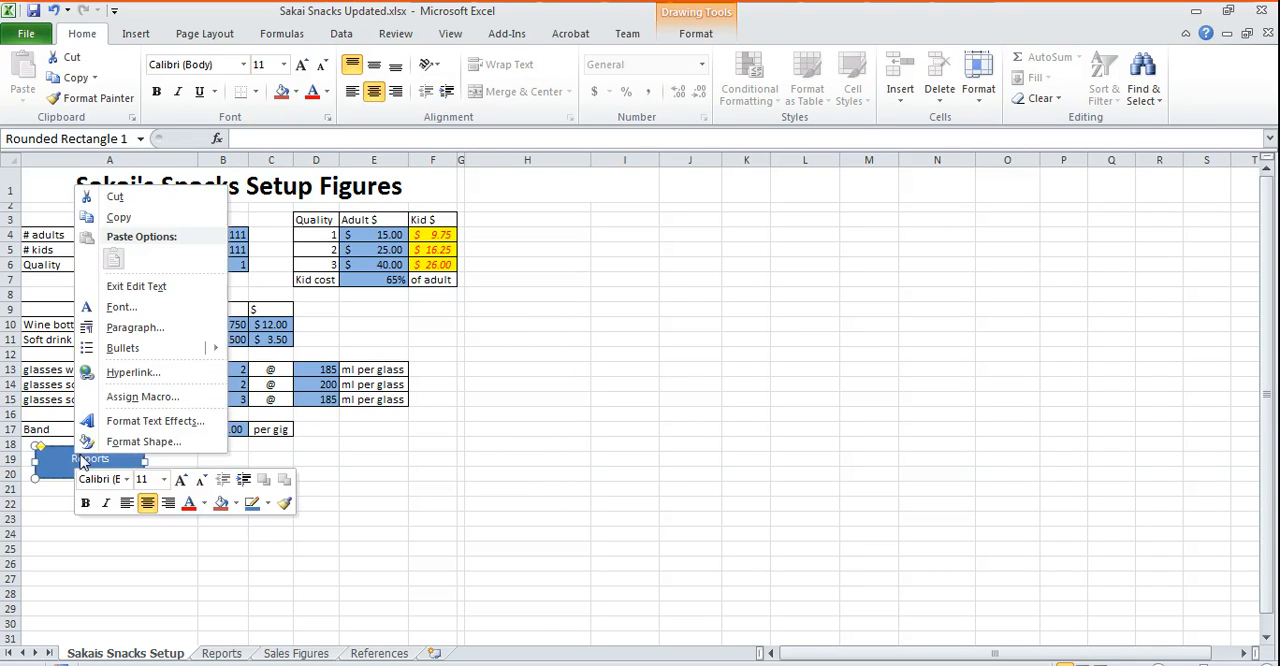
pyautogui.click(143, 396)
pyautogui.click(50, 296)
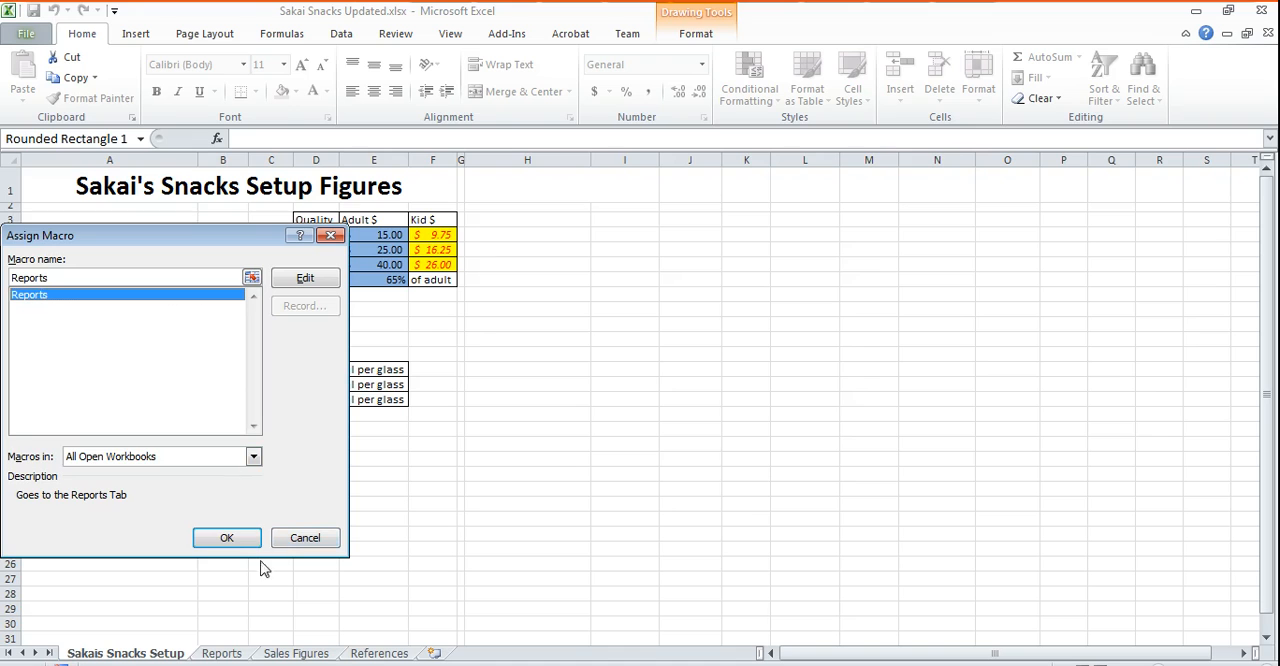
pyautogui.click(227, 539)
pyautogui.click(716, 475)
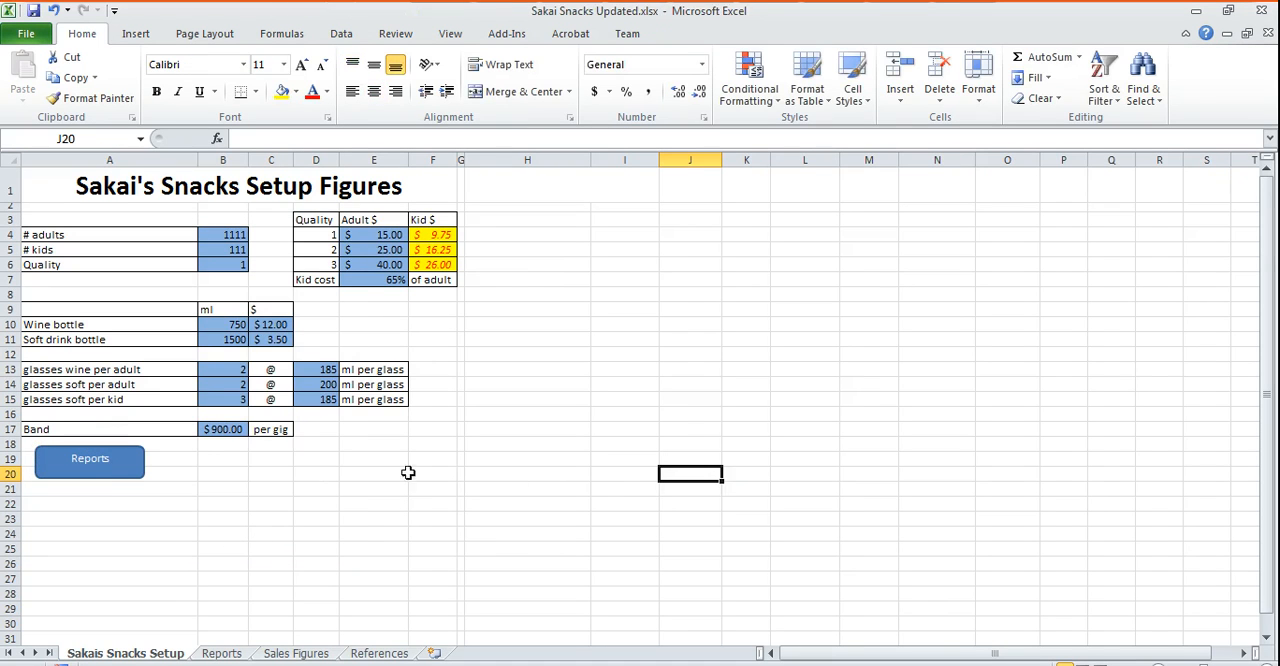
pyautogui.click(113, 462)
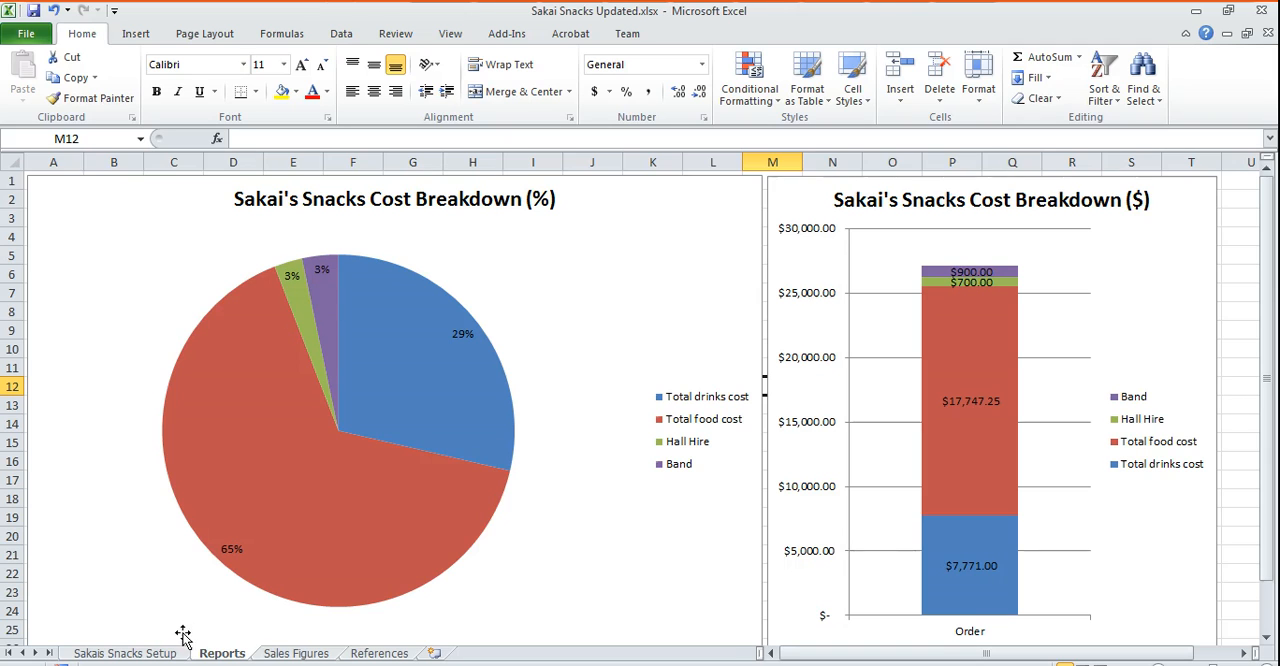
pyautogui.click(122, 655)
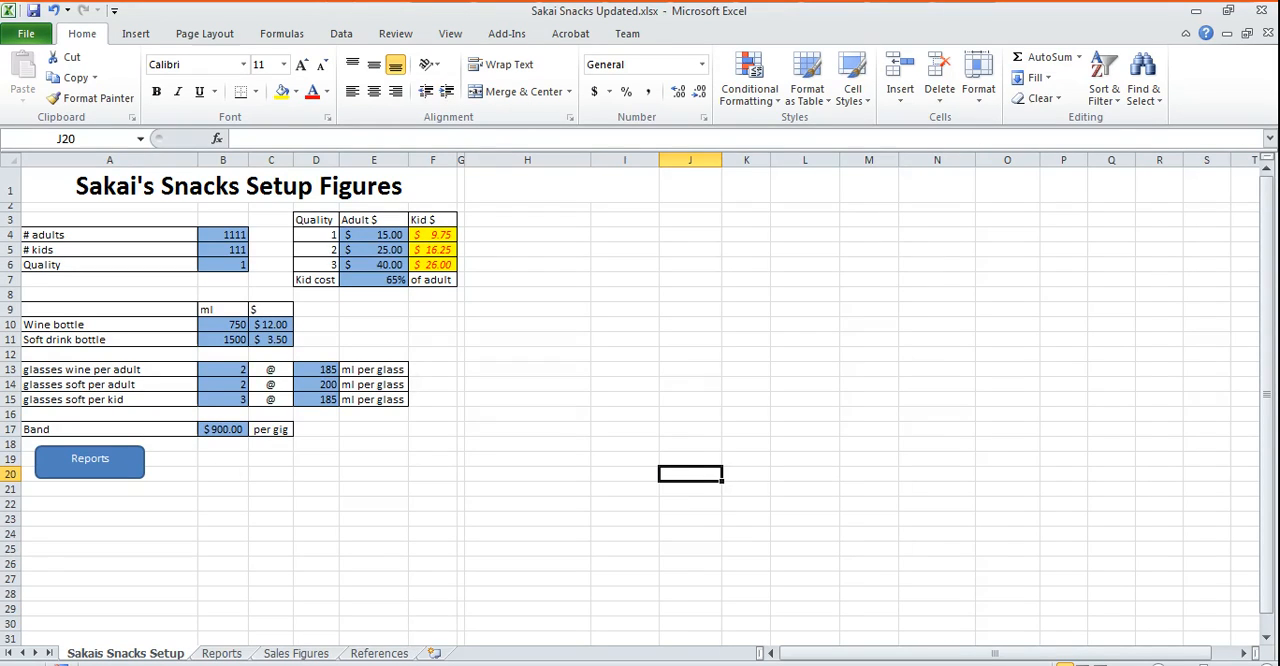
# - Record a macro named Sales in this workbook, shortcut Ctrl+Shift+S, description "Goes to Sales Figures Tab", that opens the Sales Figures sheet
pyautogui.click(61, 664)
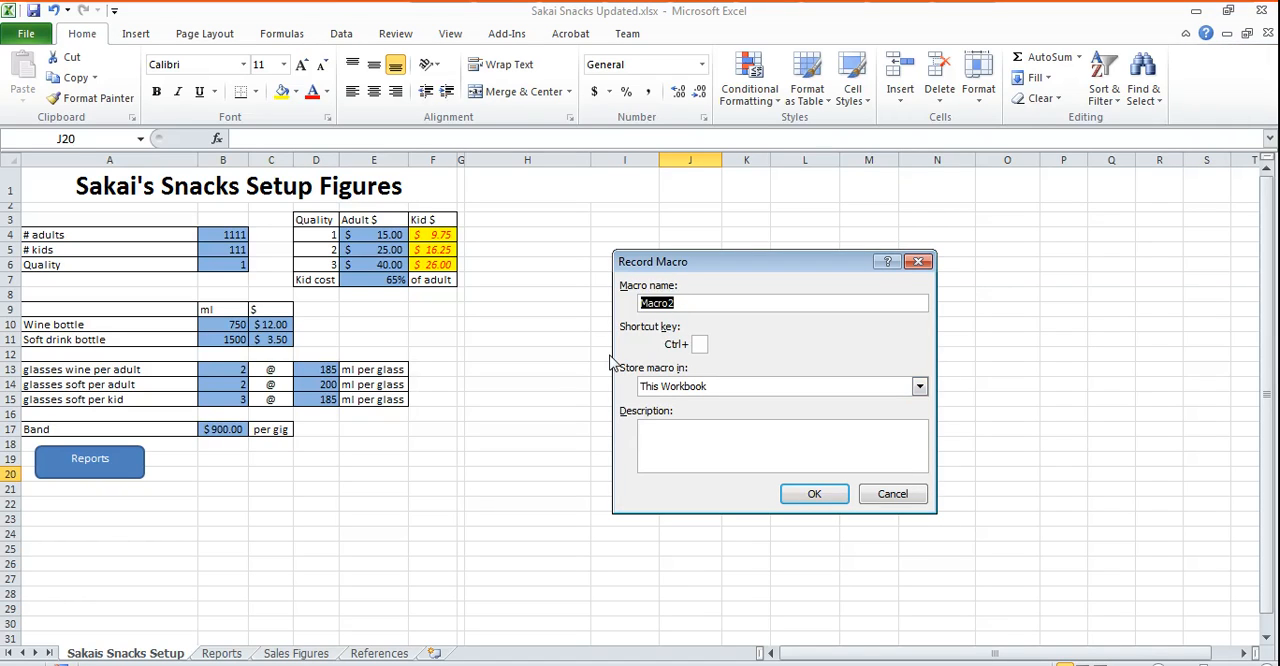
pyautogui.write('SD')
pyautogui.write('ales')
pyautogui.hotkey('shift', 's')
pyautogui.press('Tab')
pyautogui.press('Tab')
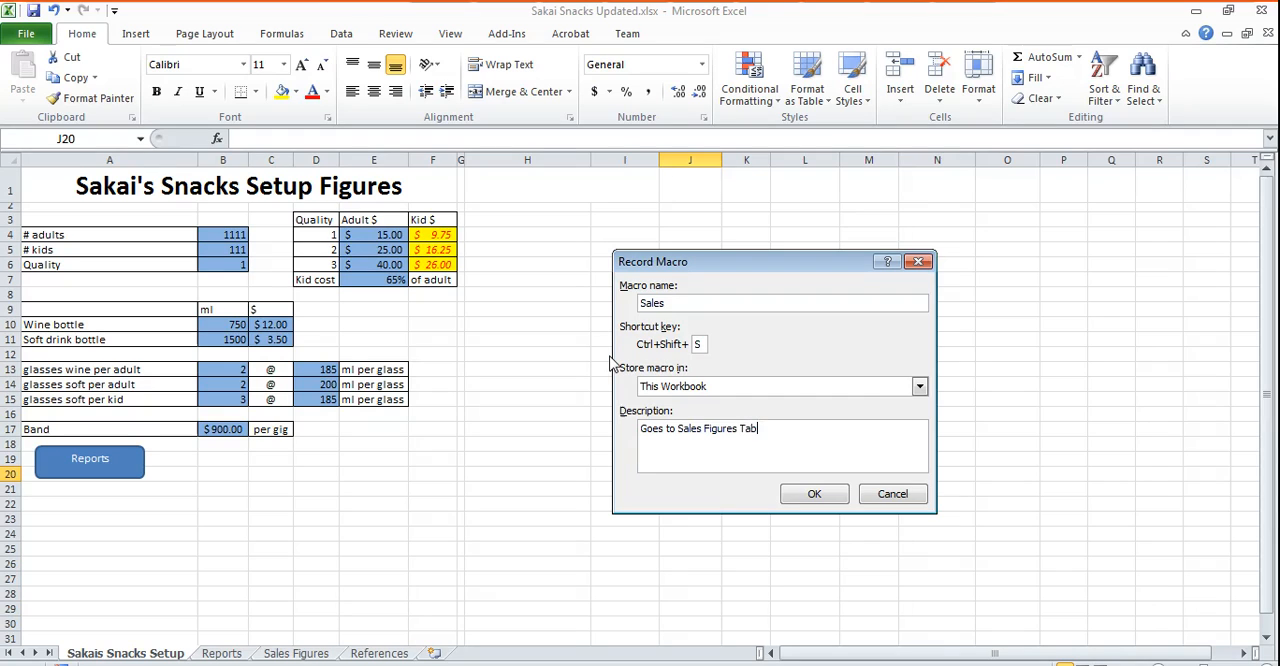
pyautogui.click(812, 494)
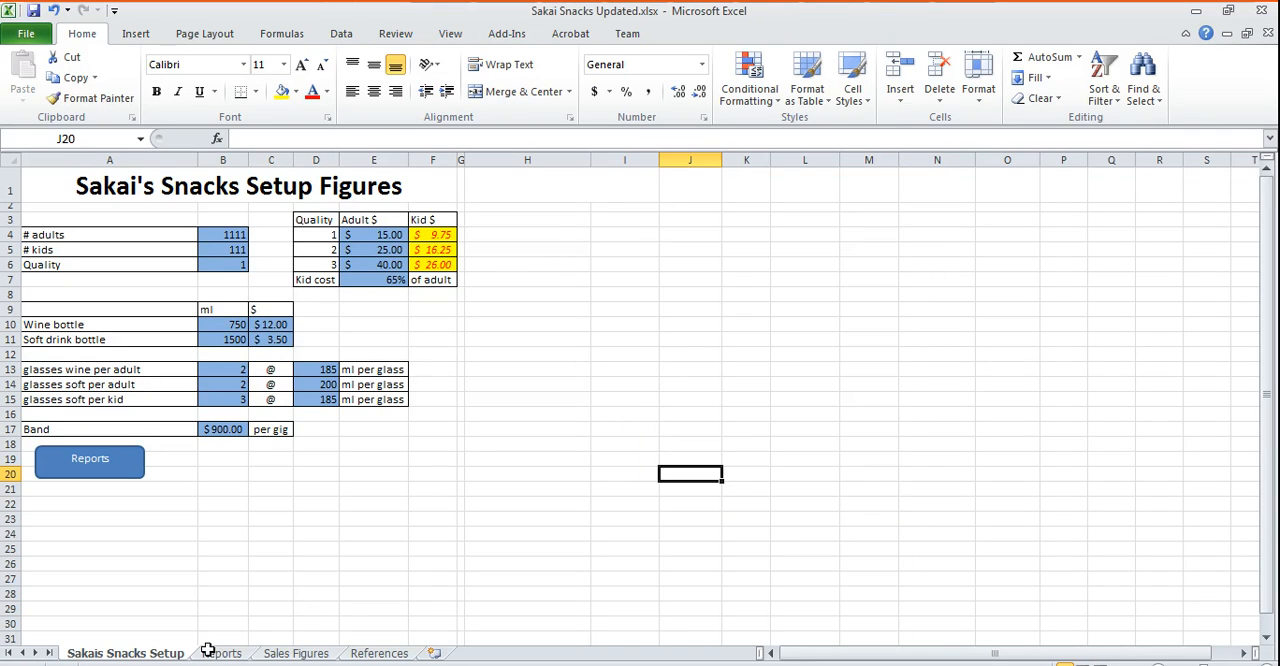
pyautogui.click(318, 654)
# - On the setup sheet, draw a rounded rectangle about 4.17 cm by 1.16 cm beside the Reports shape, with the centered label "Sales Figures"
pyautogui.click(136, 33)
pyautogui.click(203, 90)
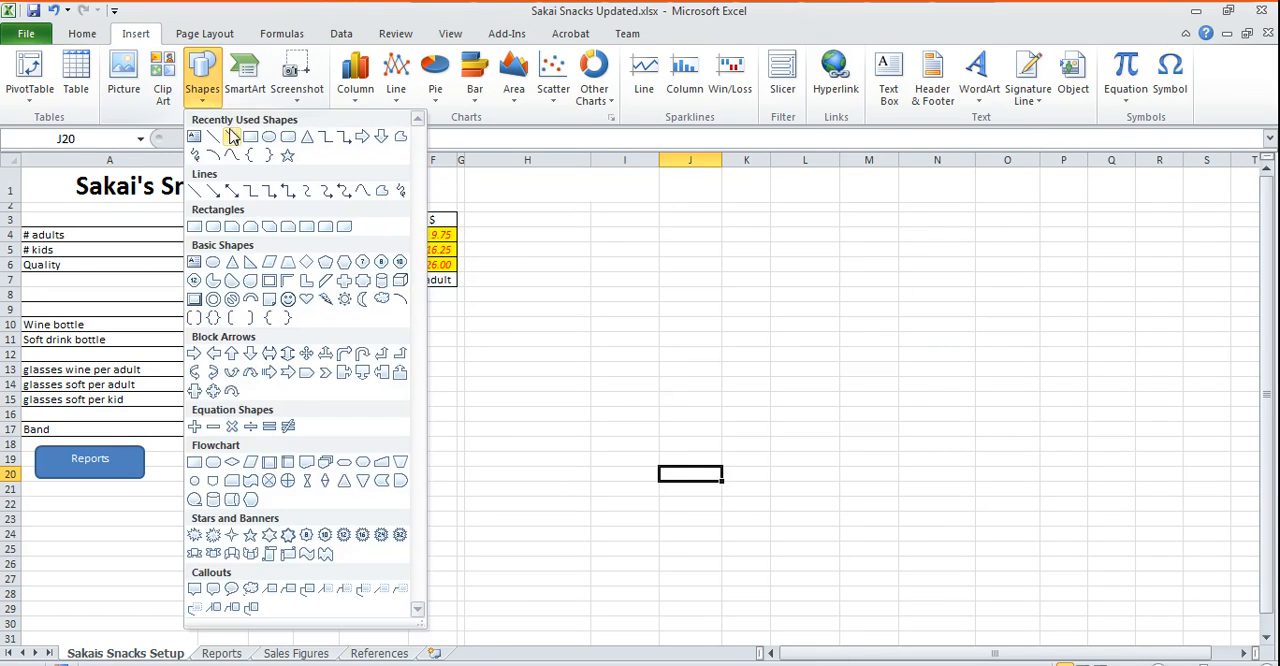
pyautogui.click(286, 133)
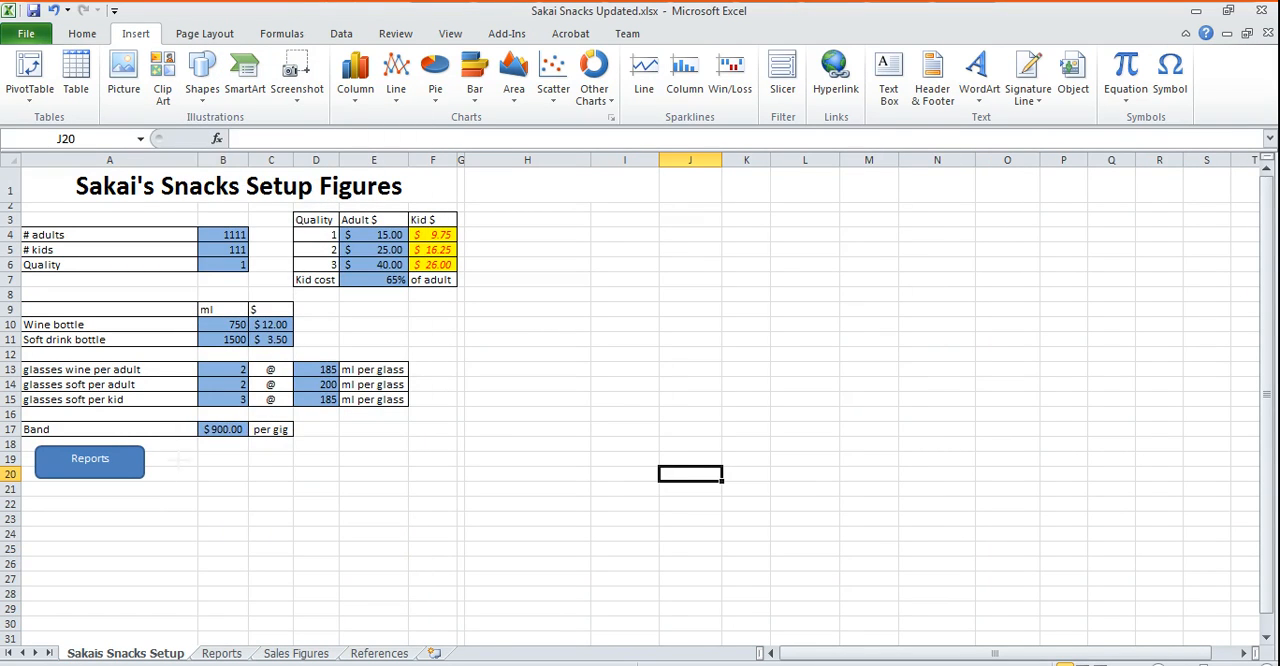
pyautogui.moveTo(162, 444); pyautogui.dragTo(297, 490)
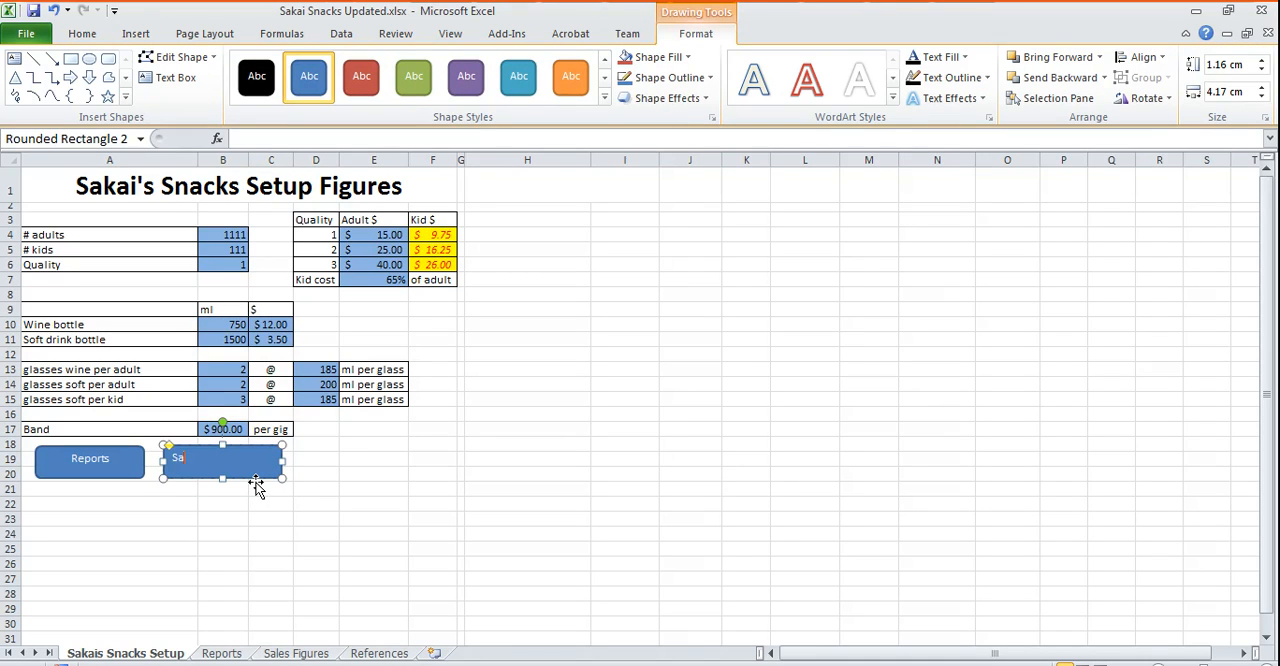
pyautogui.write('Sales Figures')
pyautogui.click(82, 33)
pyautogui.click(373, 91)
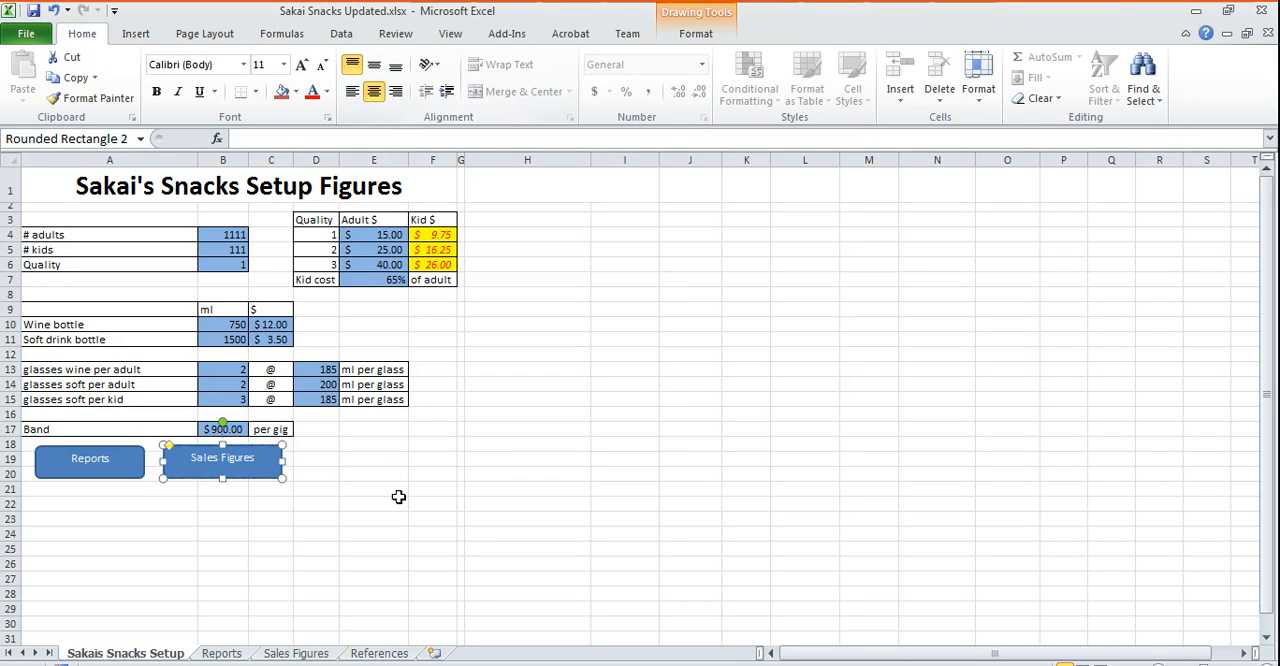
pyautogui.click(369, 506)
# - Assign the Sales macro to the Sales Figures rectangle
pyautogui.rightClick(240, 479)
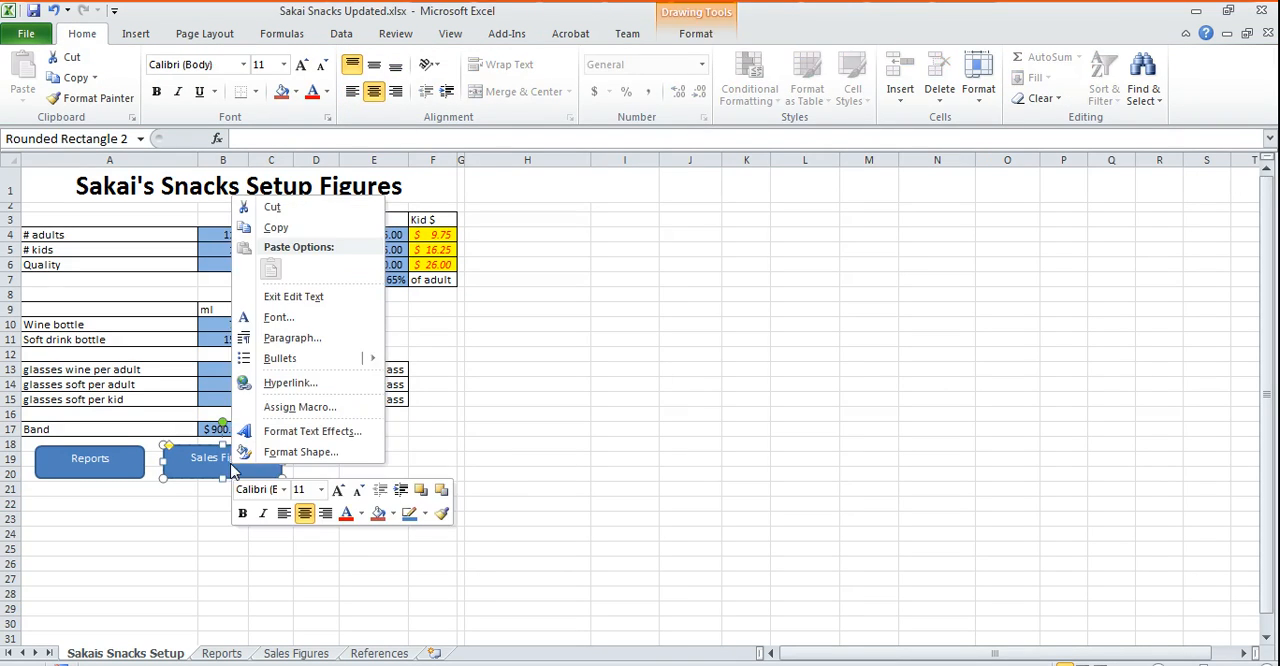
pyautogui.click(316, 406)
pyautogui.click(186, 312)
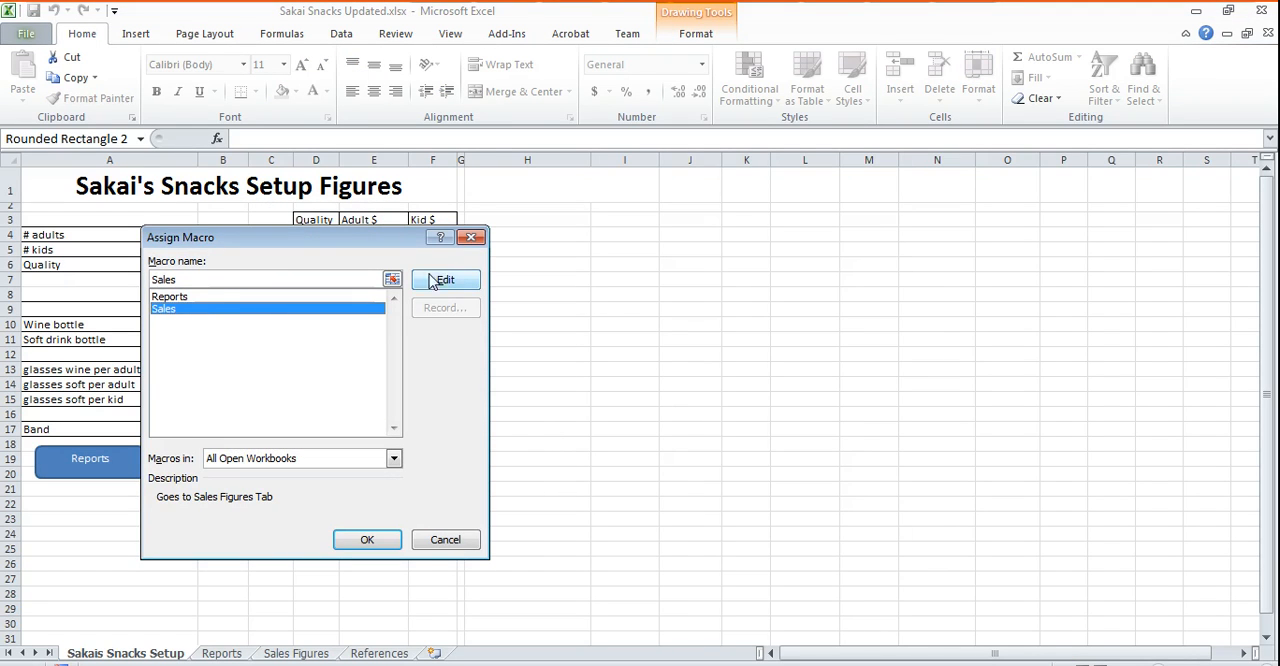
pyautogui.click(364, 541)
pyautogui.click(311, 534)
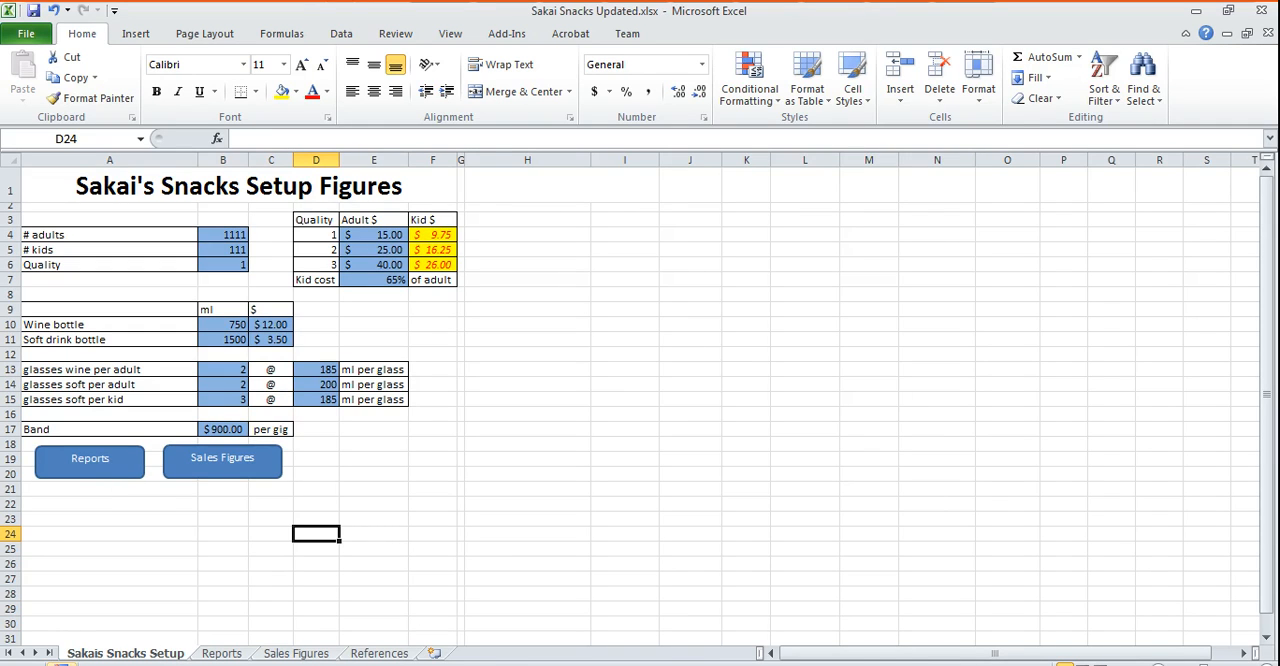
# - Set up a macro recording named References in this workbook, described "Goes to References Tab", and try the shortcut Ctrl+Shift+R
pyautogui.click(61, 664)
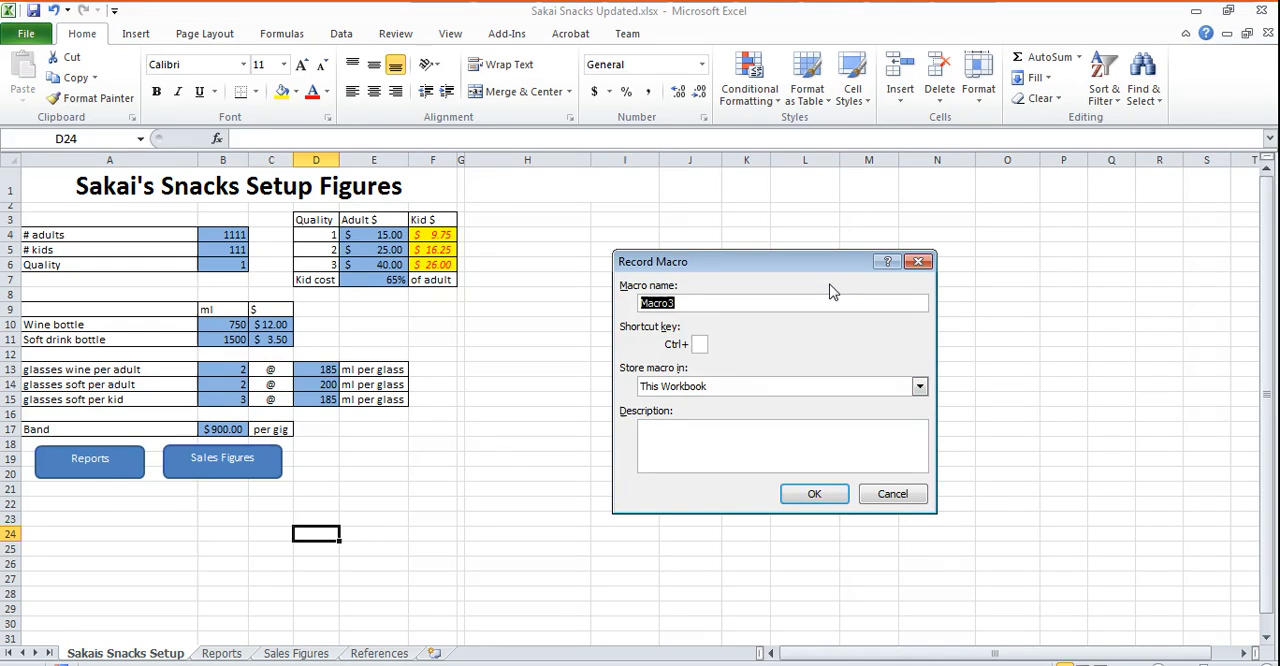
pyautogui.write('Re')
pyautogui.click(699, 344)
pyautogui.write('R')
pyautogui.press('Tab')
pyautogui.press('Tab')
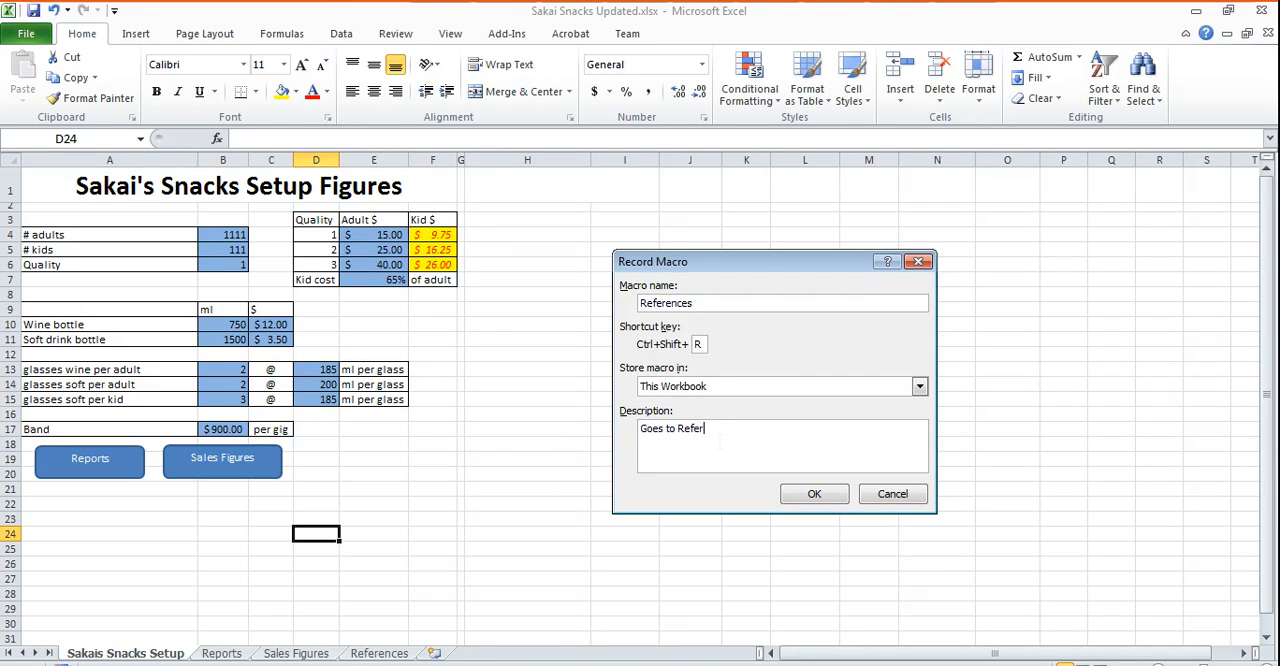
pyautogui.write('Goes to References Tab')
pyautogui.click(812, 491)
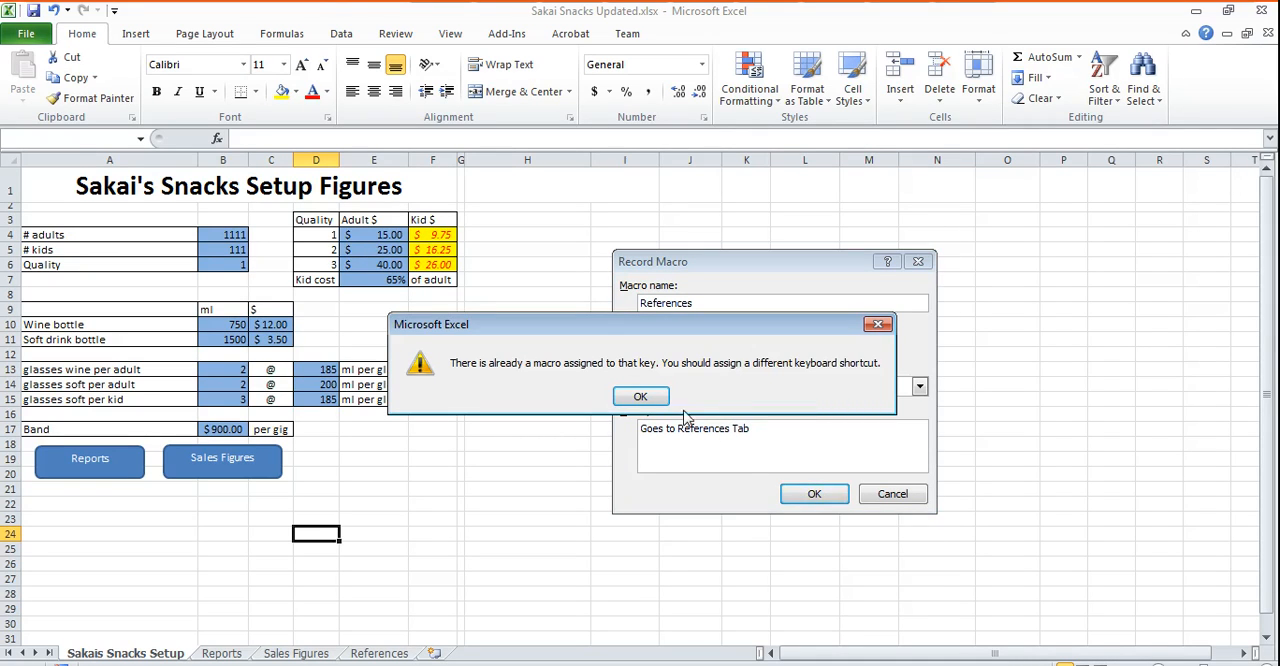
pyautogui.click(641, 397)
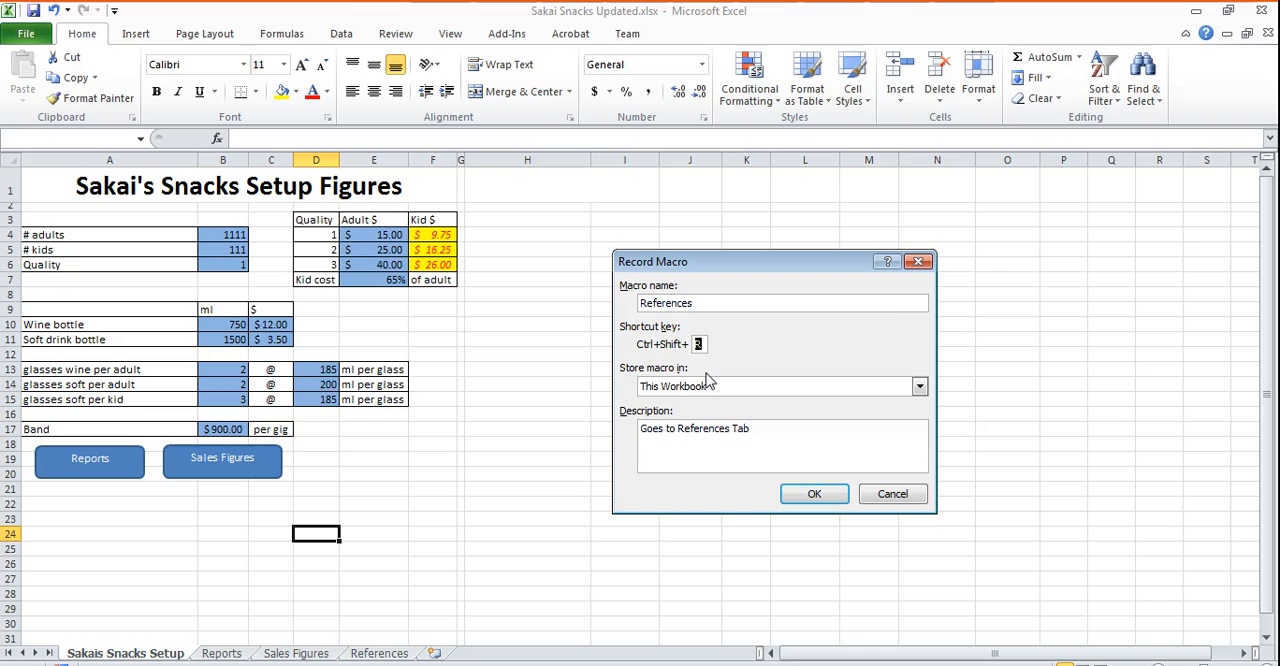
pyautogui.click(813, 495)
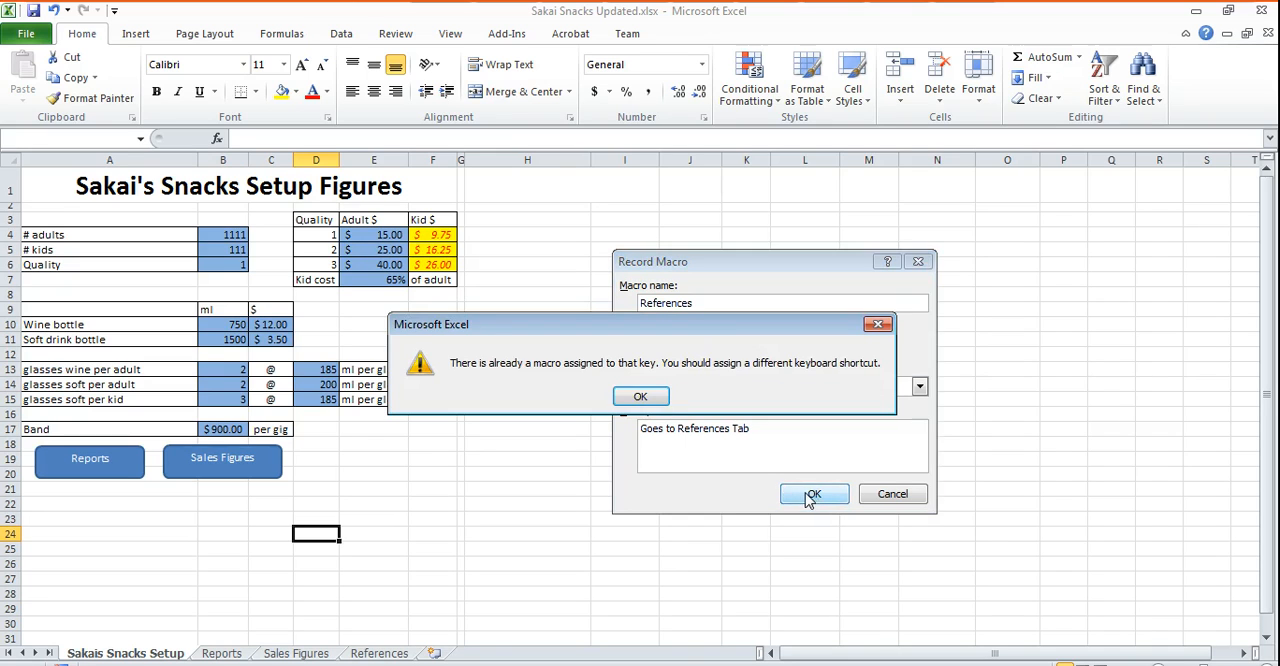
pyautogui.click(640, 398)
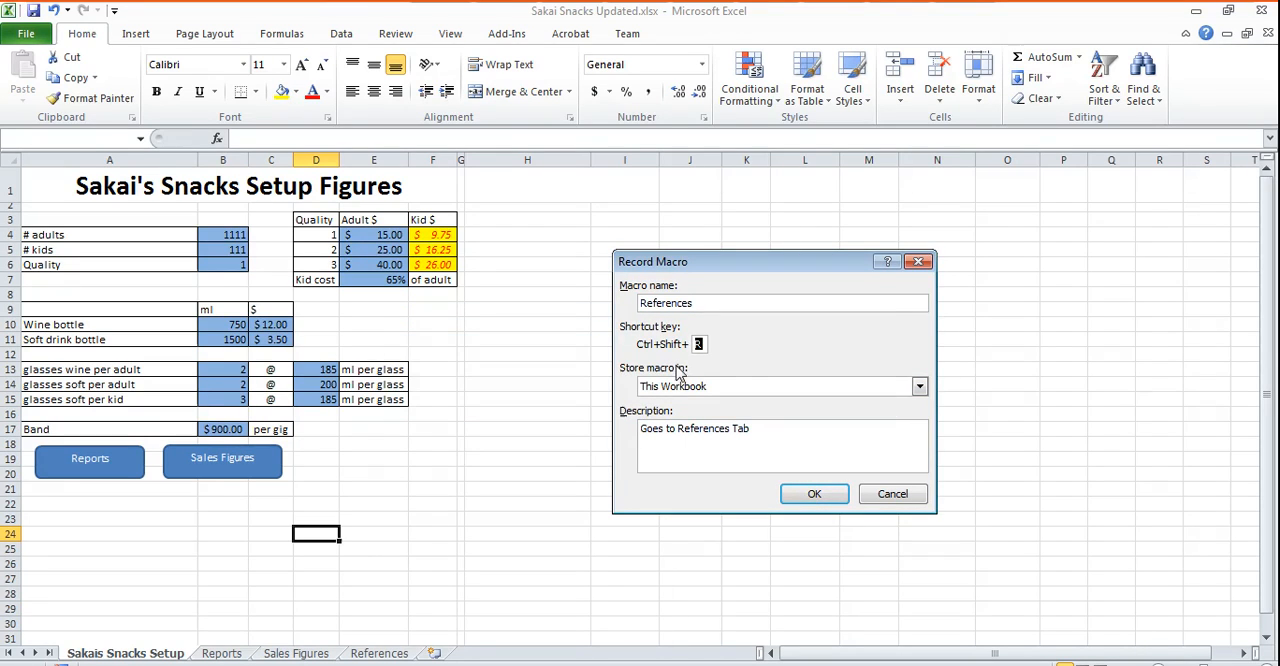
# - Set the References macro's shortcut to Ctrl+Shift+F, record opening the References sheet, and return to the setup sheet
pyautogui.click(815, 496)
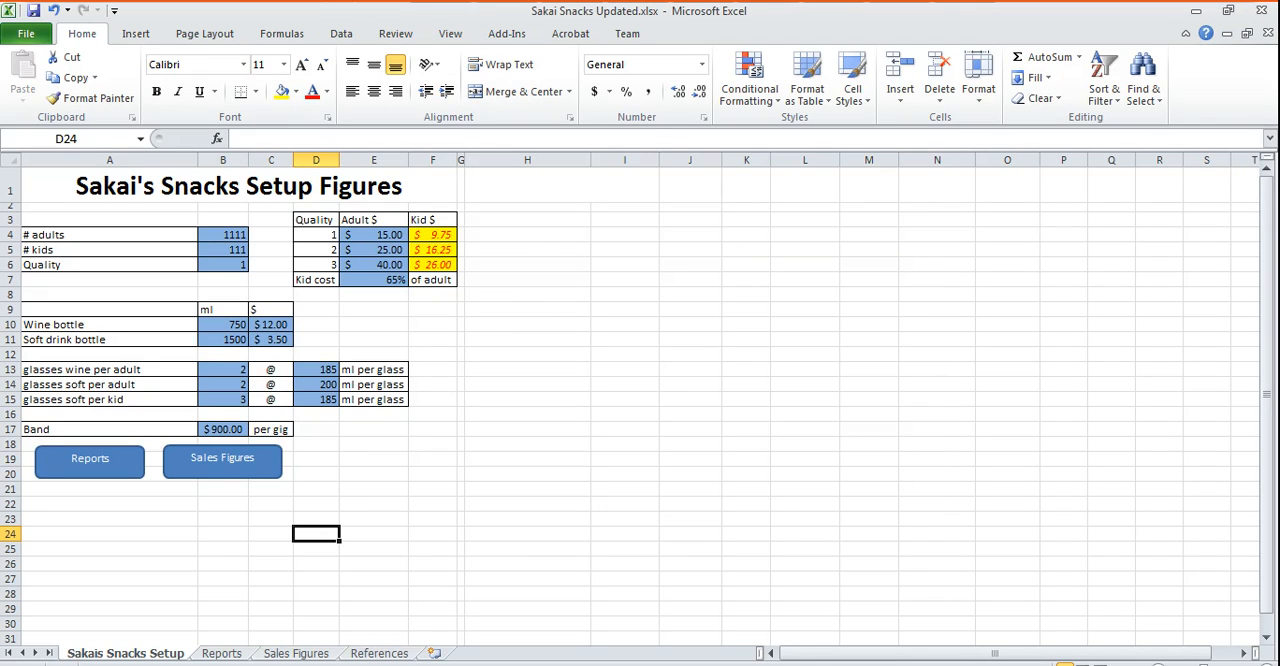
pyautogui.click(379, 653)
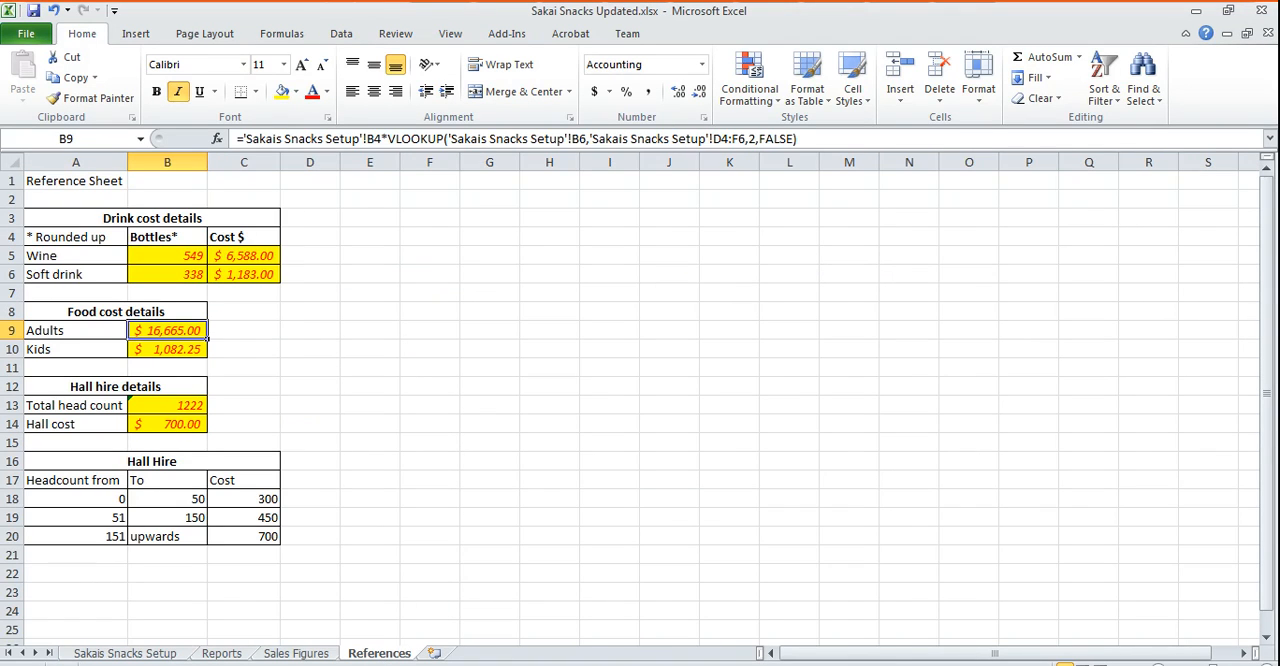
pyautogui.click(147, 653)
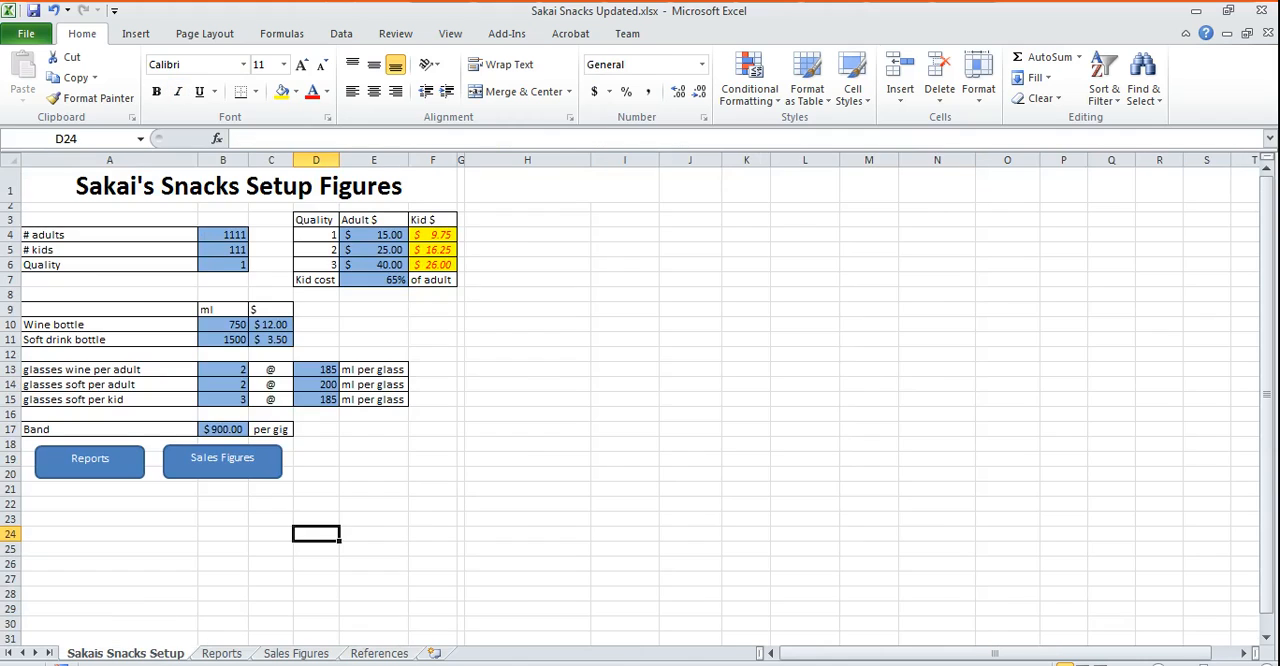
# - Draw a rounded rectangle about 4.43 cm by 1.22 cm beside the Sales Figures shape and label it "References"
pyautogui.click(143, 36)
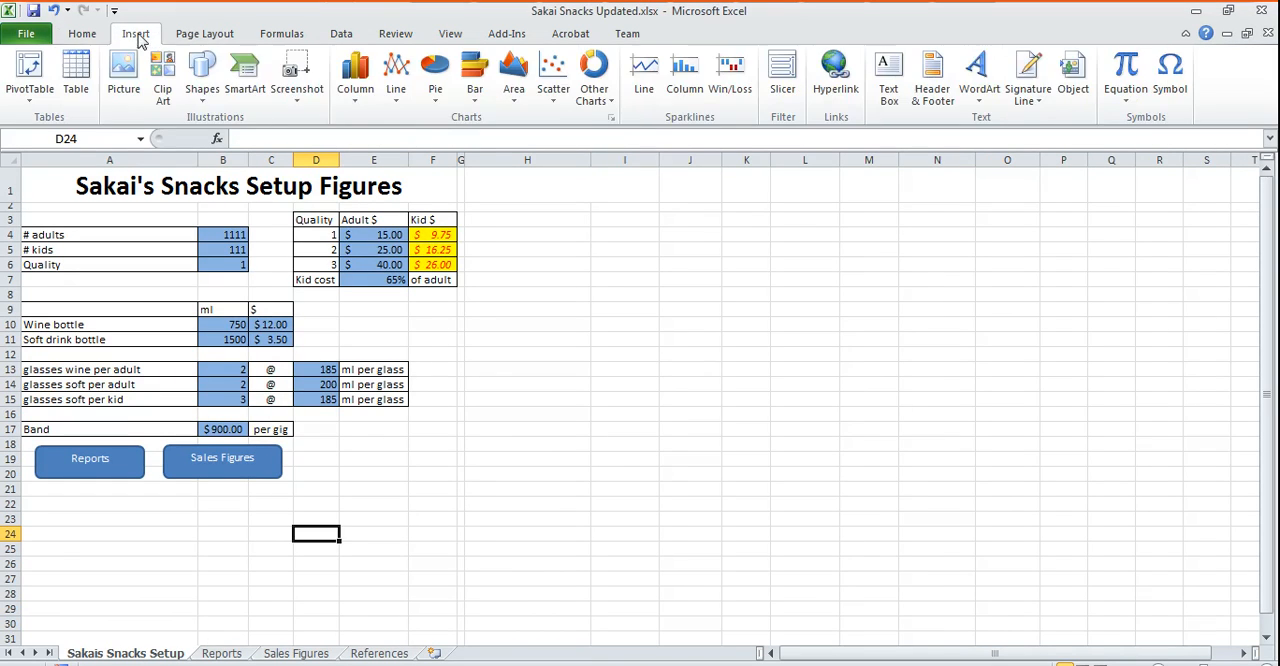
pyautogui.click(201, 80)
pyautogui.click(279, 144)
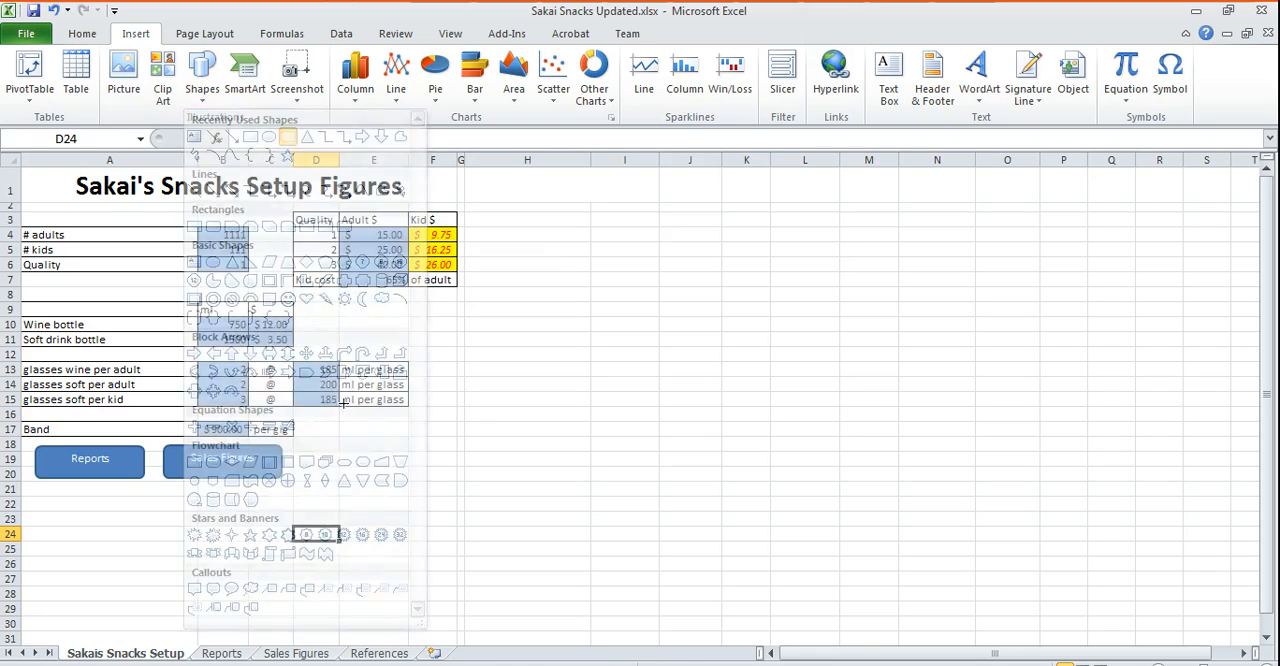
pyautogui.moveTo(300, 444); pyautogui.dragTo(428, 482)
pyautogui.write('Reference')
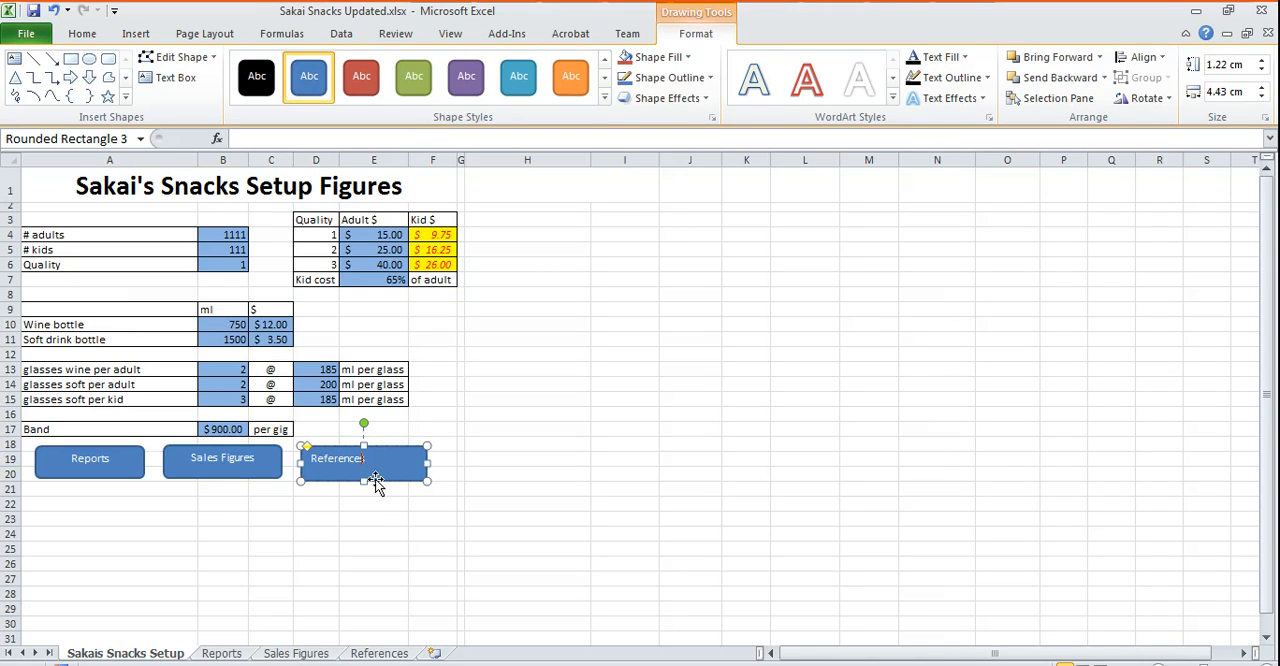
pyautogui.write('s')
pyautogui.click(408, 537)
# - Assign the References macro to the References rectangle
pyautogui.click(385, 470)
pyautogui.rightClick(390, 470)
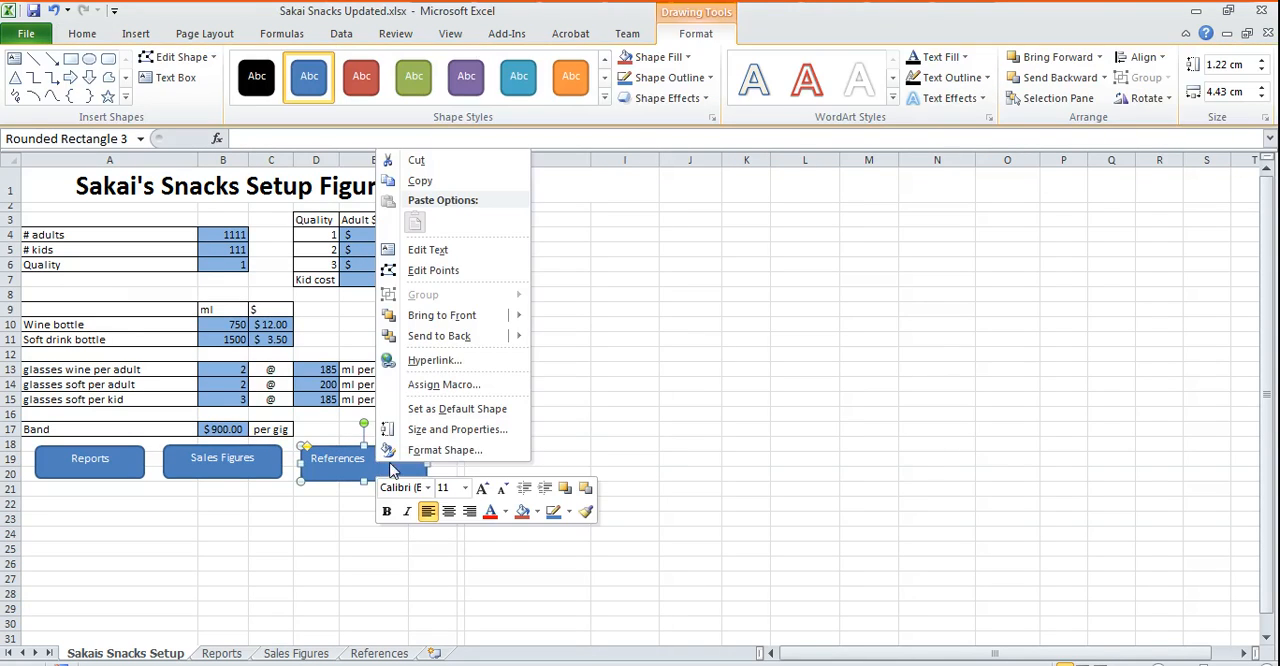
pyautogui.click(470, 385)
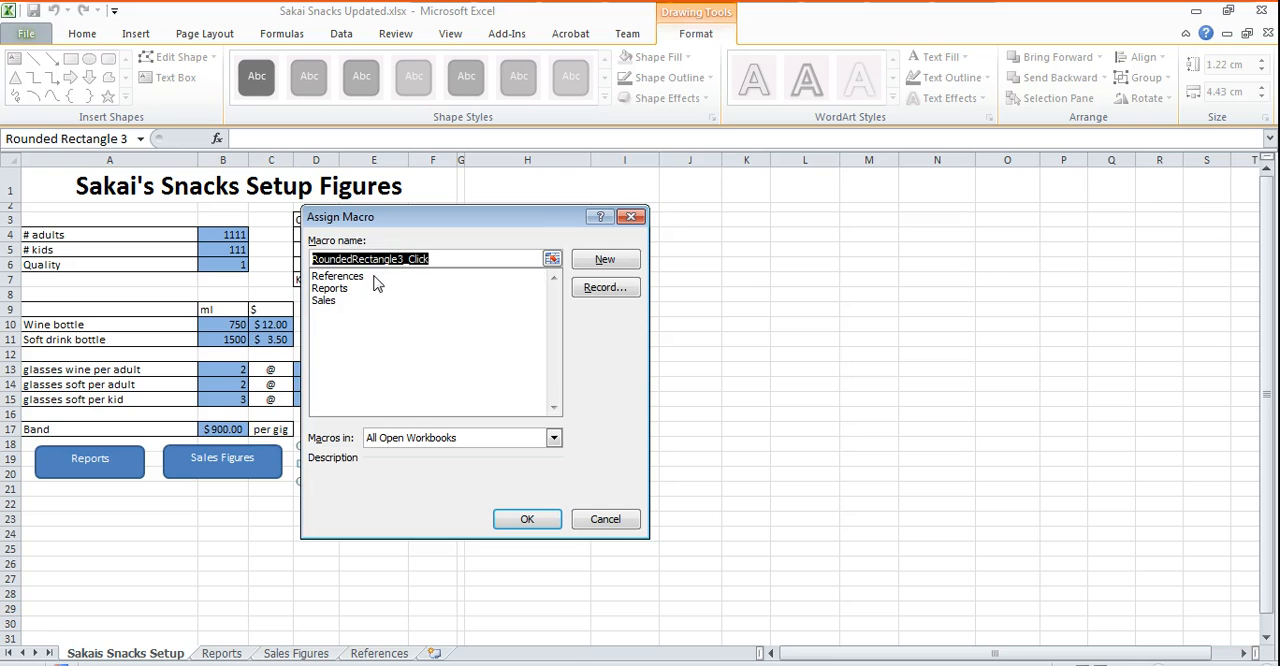
pyautogui.doubleClick(374, 277)
pyautogui.click(484, 553)
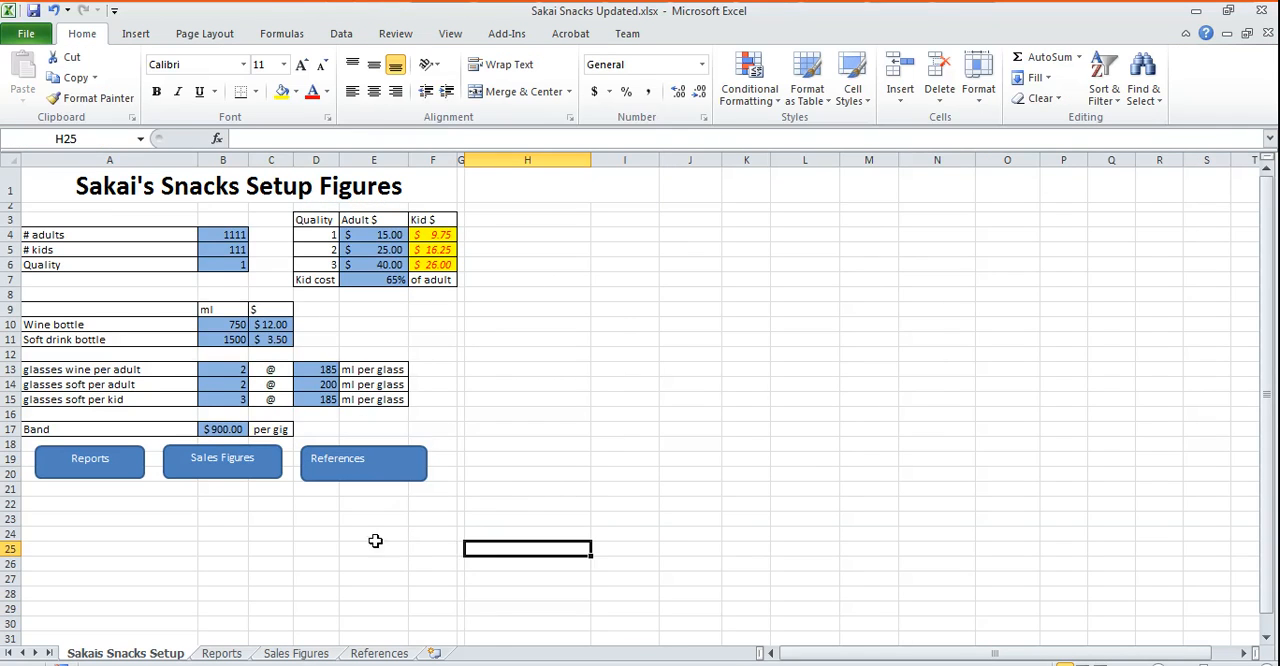
# - Test the References shape, look over the Sales Figures and Reports sheets, and return to the setup sheet
pyautogui.click(368, 463)
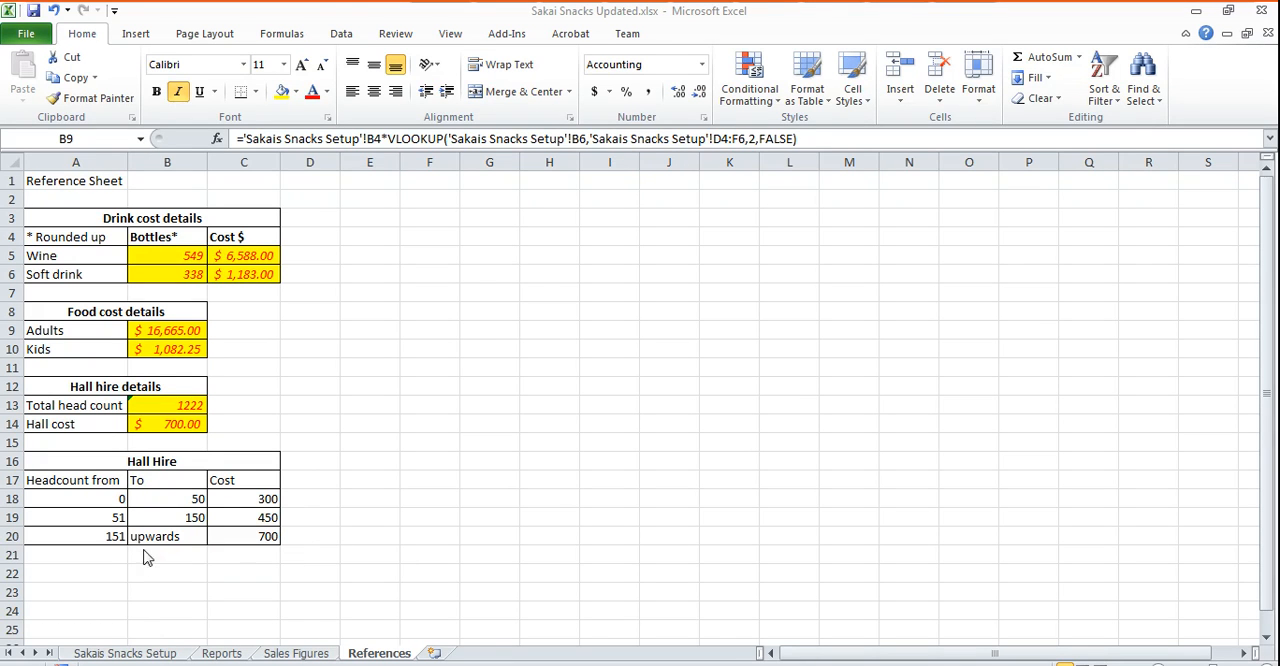
pyautogui.click(298, 654)
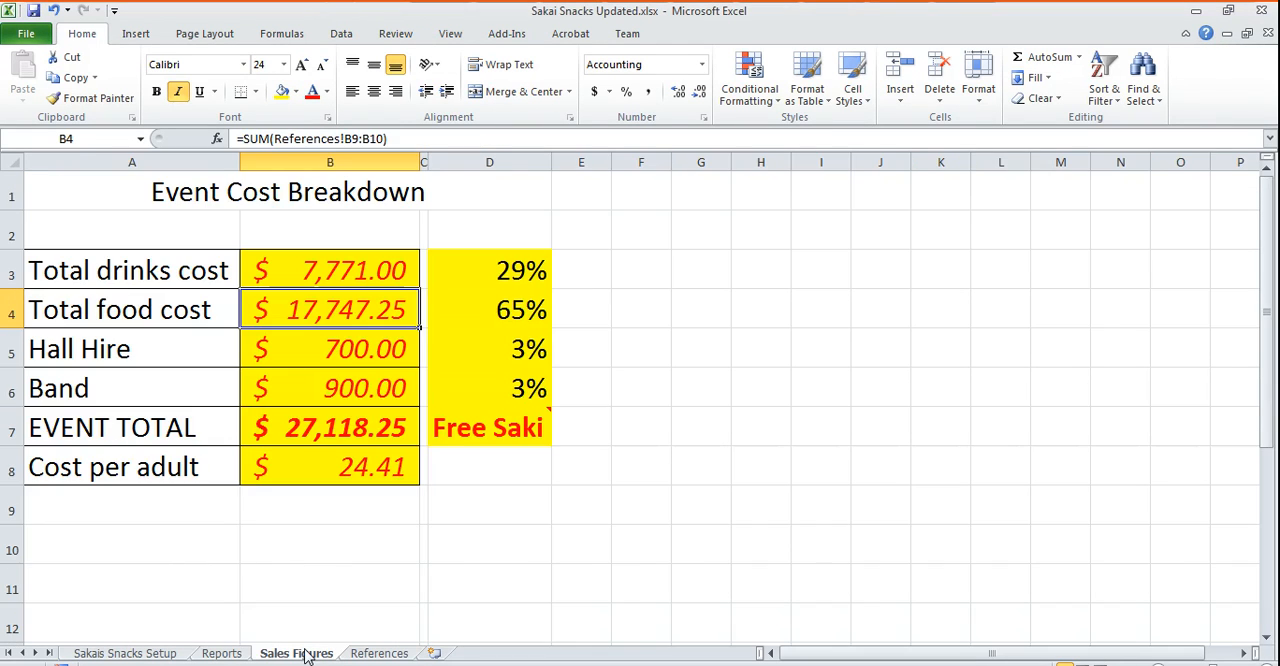
pyautogui.click(224, 654)
pyautogui.click(130, 654)
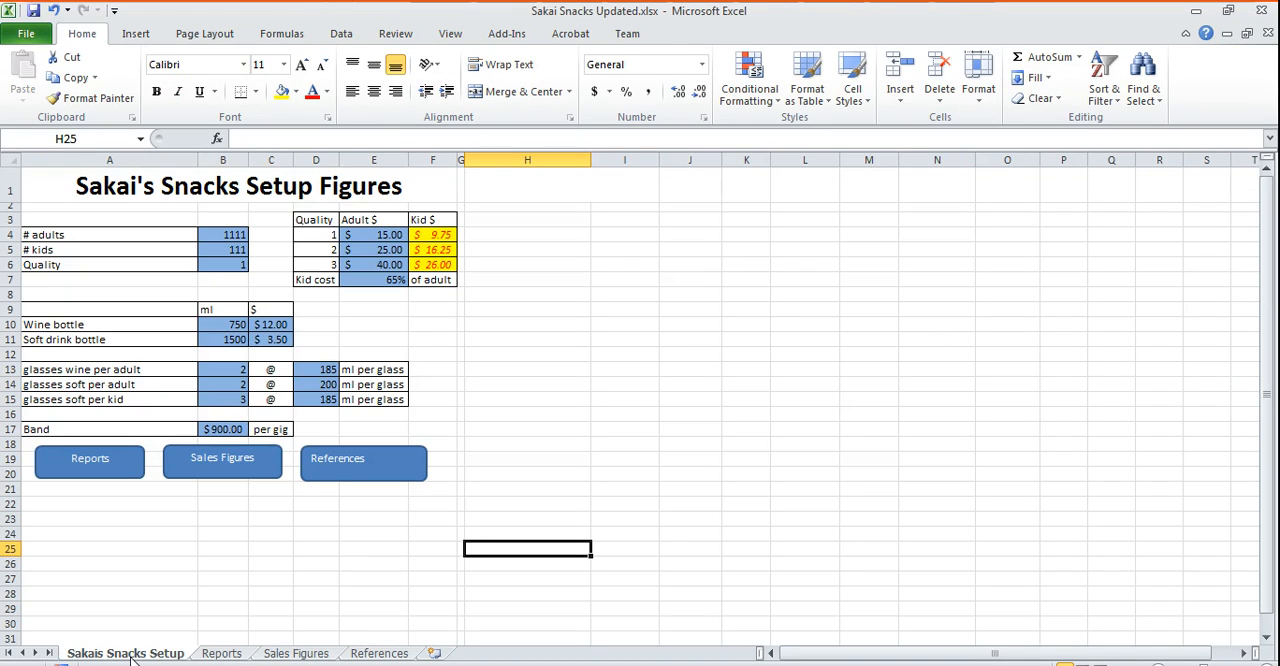